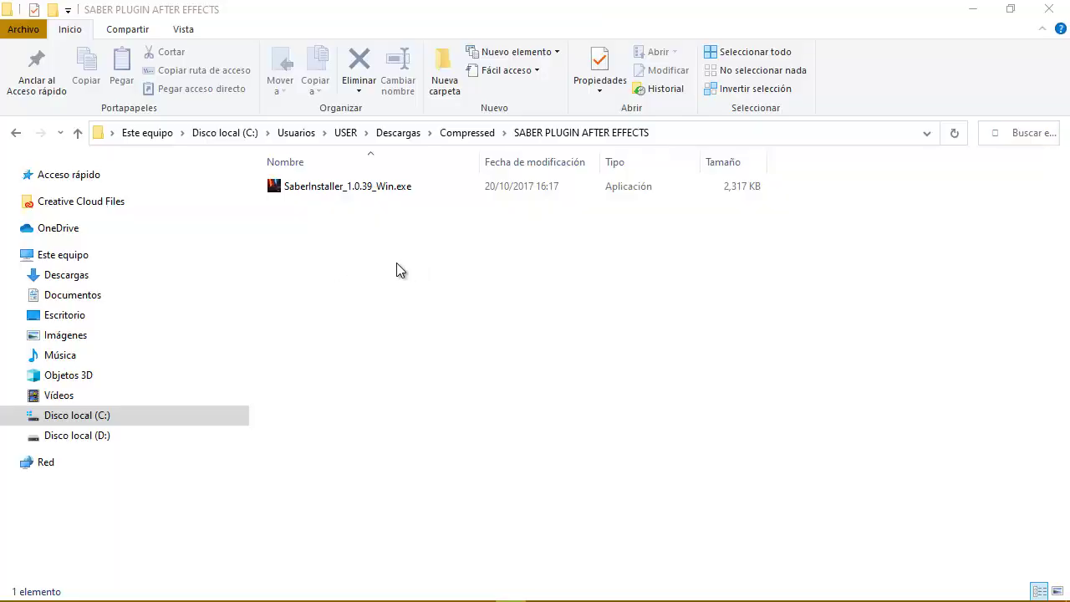
Select SaberInstaller_1.0.39_Win.exe in the SABER PLUGIN AFTER EFFECTS folder and bring up its context menu
{"action": "double_click", "coordinate": [349, 187]}
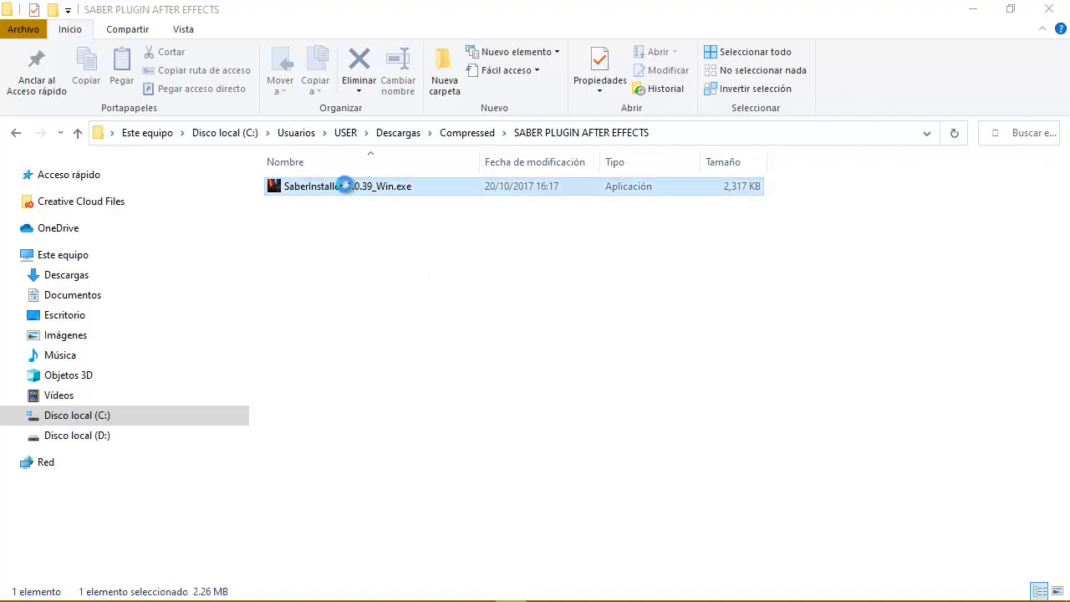
{"action": "right_click", "coordinate": [391, 189]}
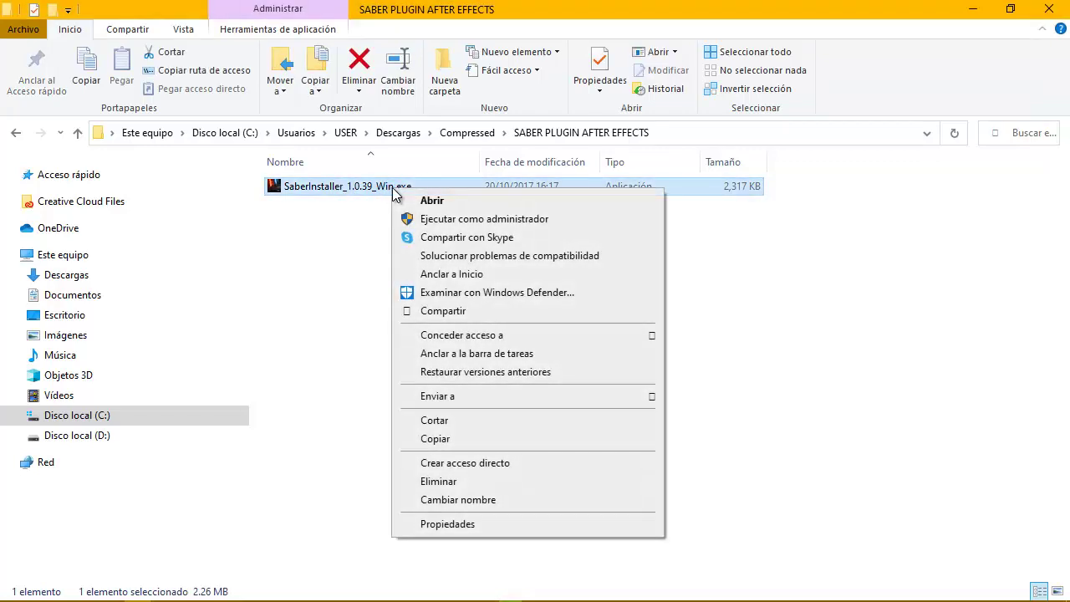
Run the installer as administrator and choose After Effects 17.0 as the only install target
{"action": "left_click", "coordinate": [531, 219]}
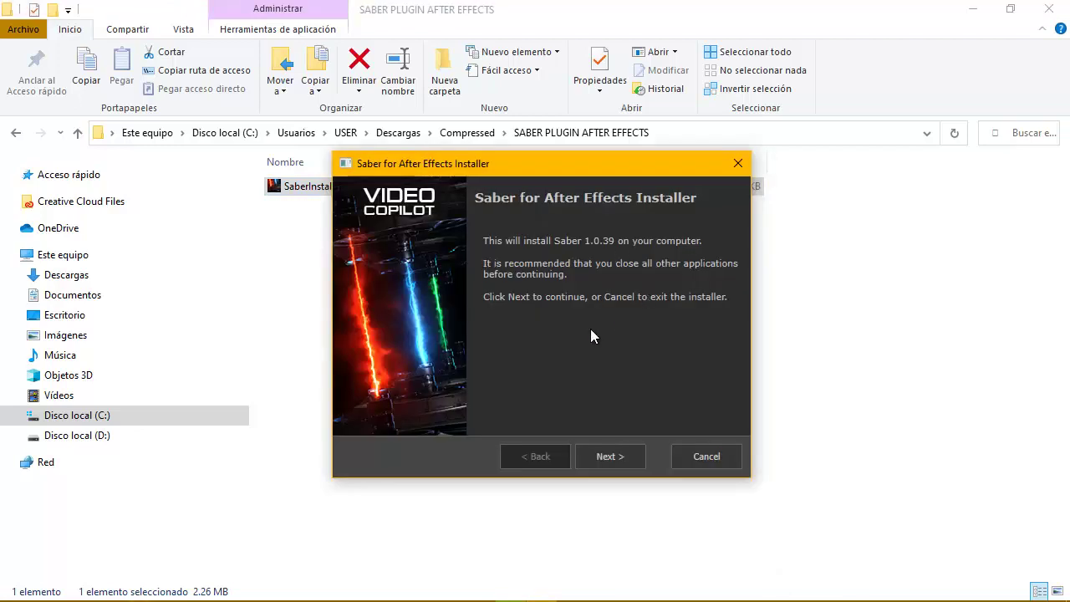
{"action": "left_click", "coordinate": [618, 458]}
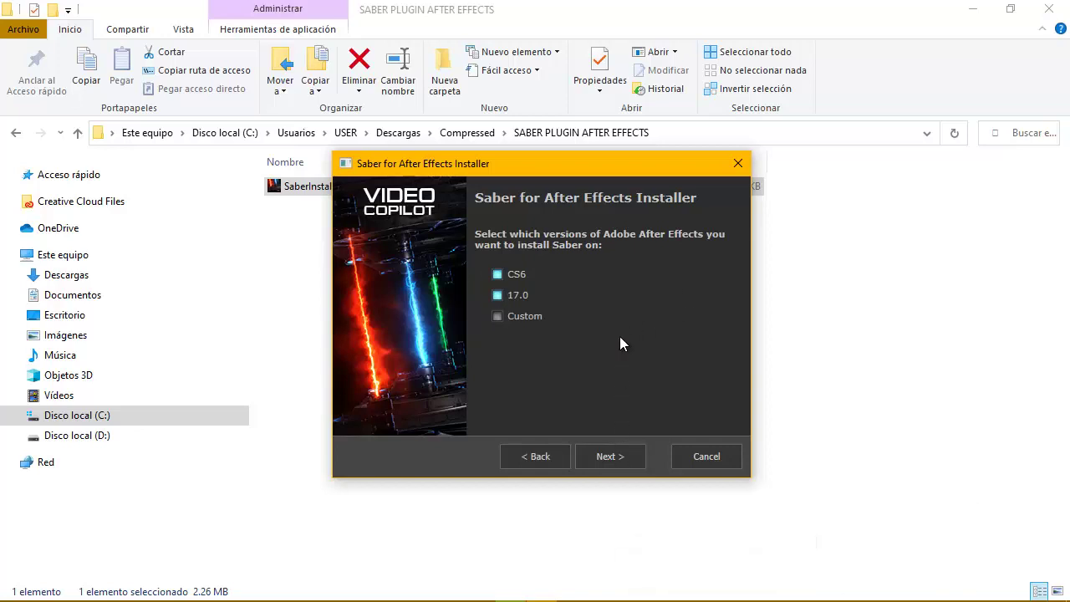
{"action": "left_click", "coordinate": [497, 295]}
{"action": "left_click", "coordinate": [498, 274]}
{"action": "left_click", "coordinate": [498, 295]}
{"action": "left_click", "coordinate": [497, 299]}
Install Saber 1.0.39 and close the finished installer
{"action": "left_click", "coordinate": [605, 459]}
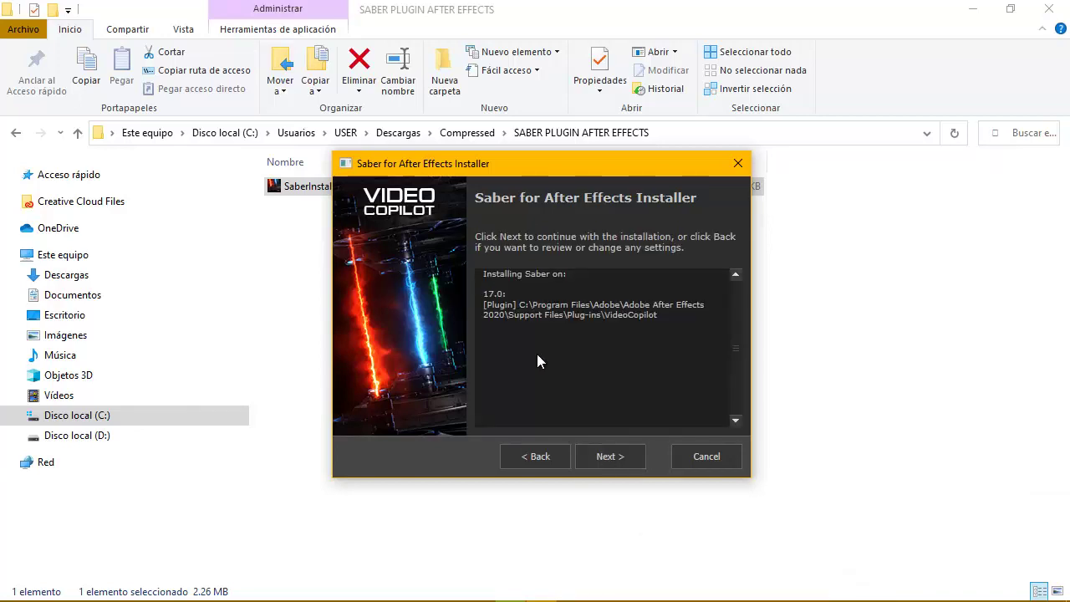
{"action": "left_click", "coordinate": [619, 465]}
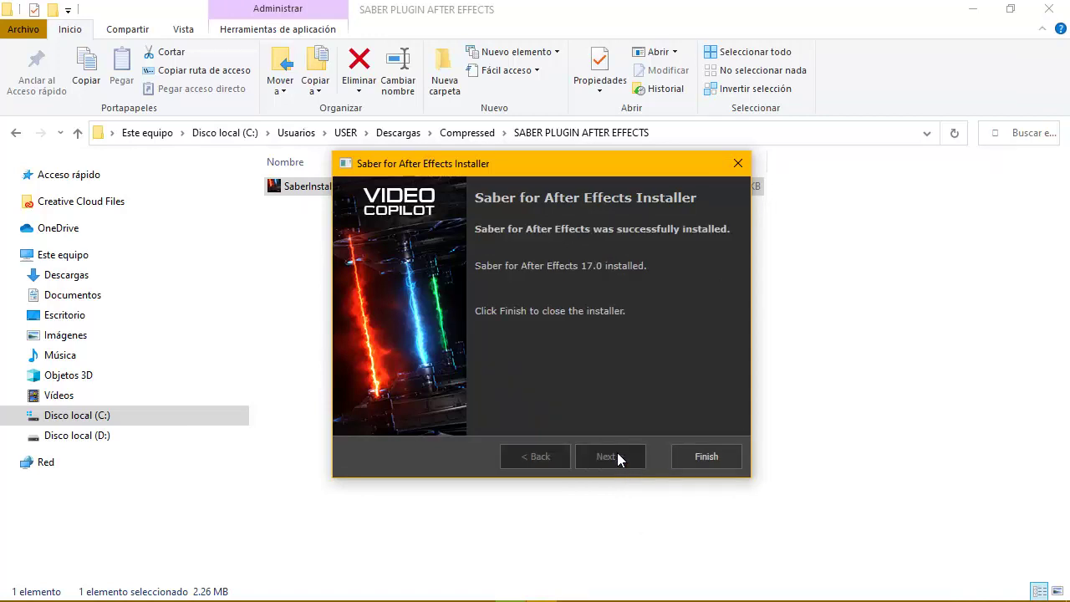
{"action": "left_click", "coordinate": [721, 464]}
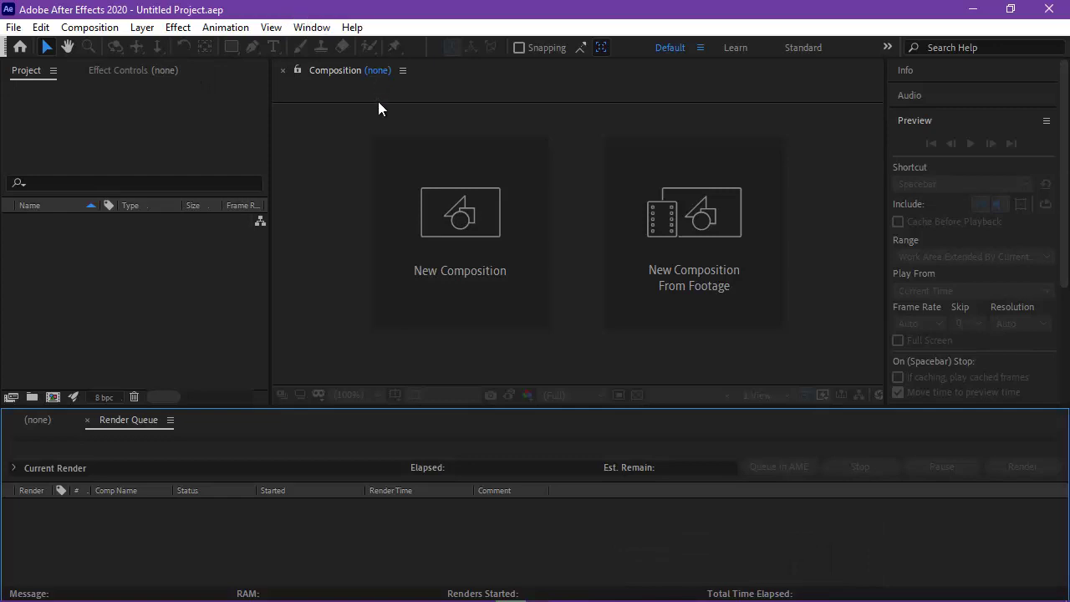
Create Comp 1 using the HDTV 1080 29.97 preset with a duration of 0;00;10;00
{"action": "left_click", "coordinate": [90, 27]}
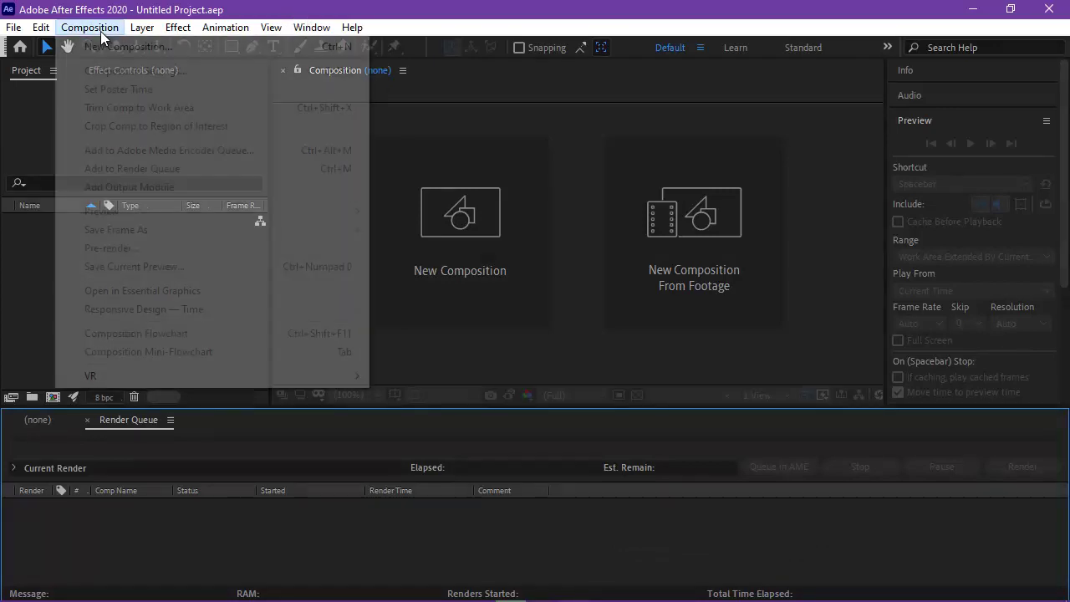
{"action": "left_click", "coordinate": [123, 43]}
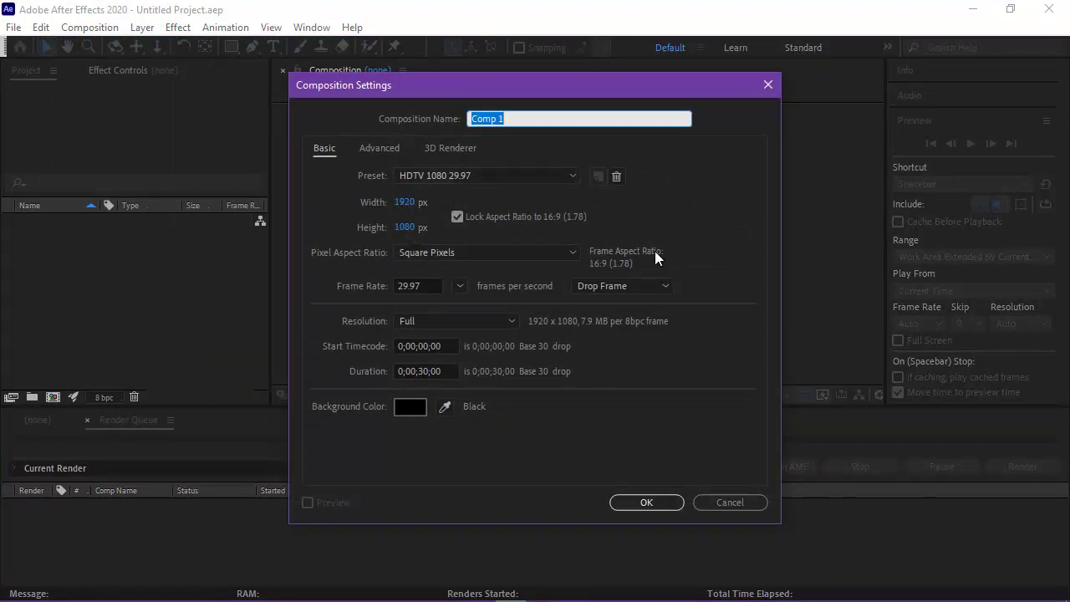
{"action": "left_click", "coordinate": [573, 176]}
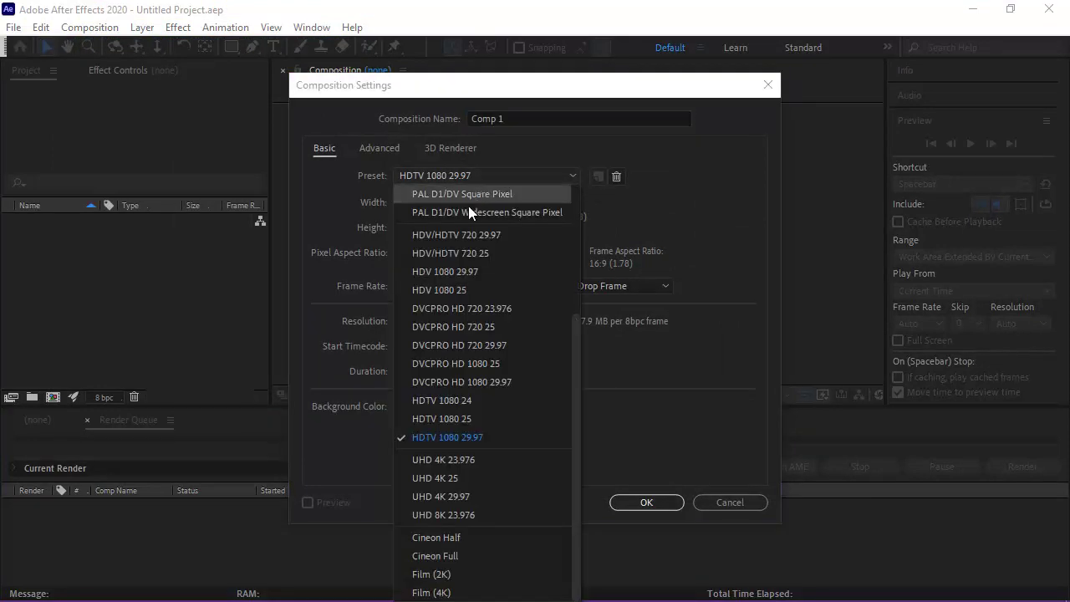
{"action": "left_click", "coordinate": [687, 195]}
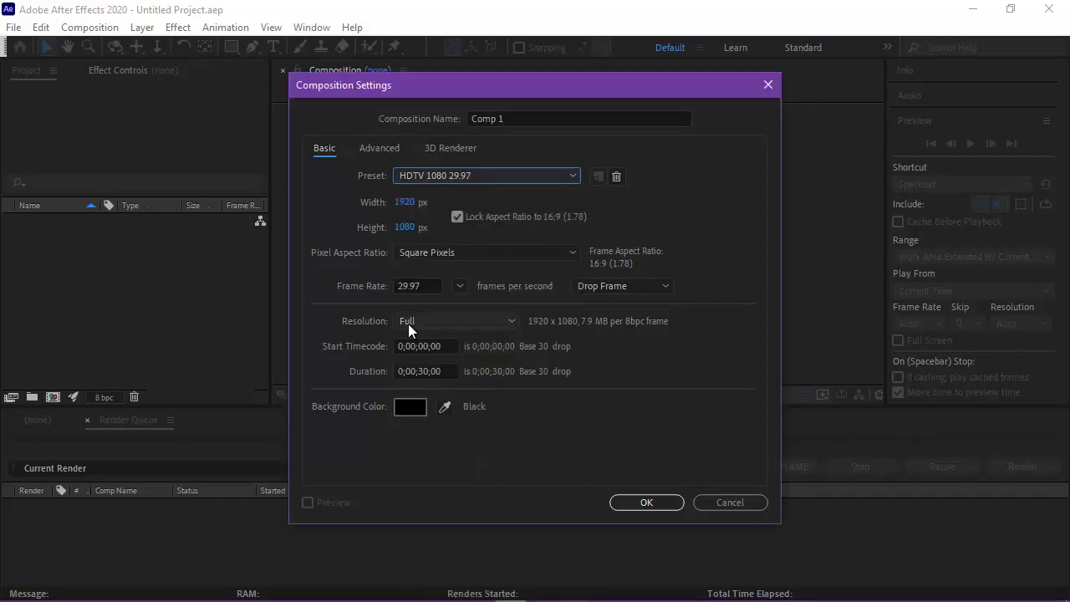
{"action": "double_click", "coordinate": [422, 370]}
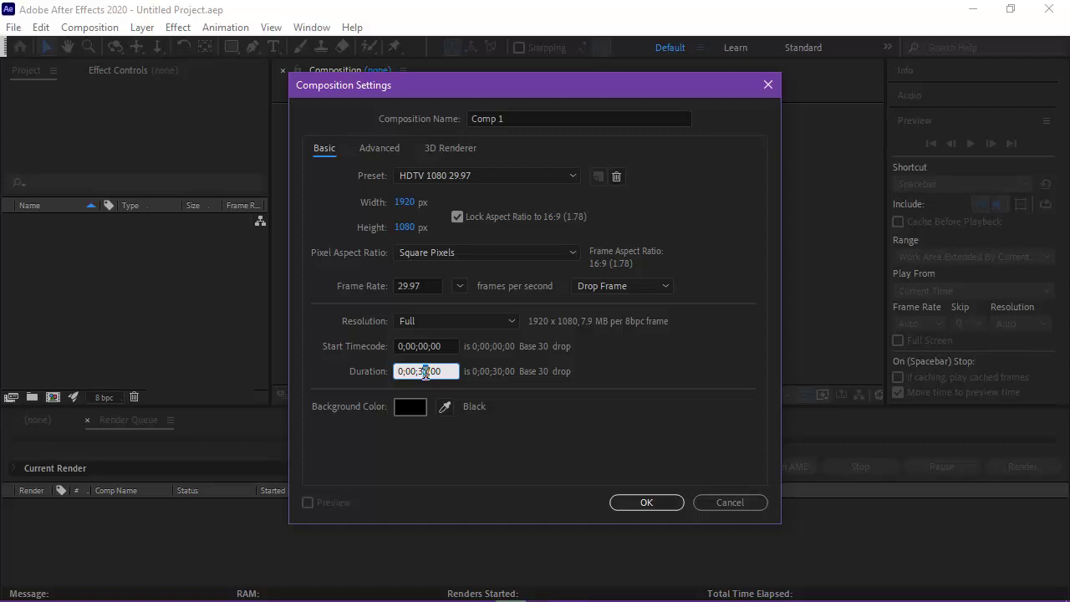
{"action": "left_click", "coordinate": [421, 370]}
{"action": "double_click", "coordinate": [424, 371]}
{"action": "type", "text": "1"}
{"action": "left_click", "coordinate": [657, 501]}
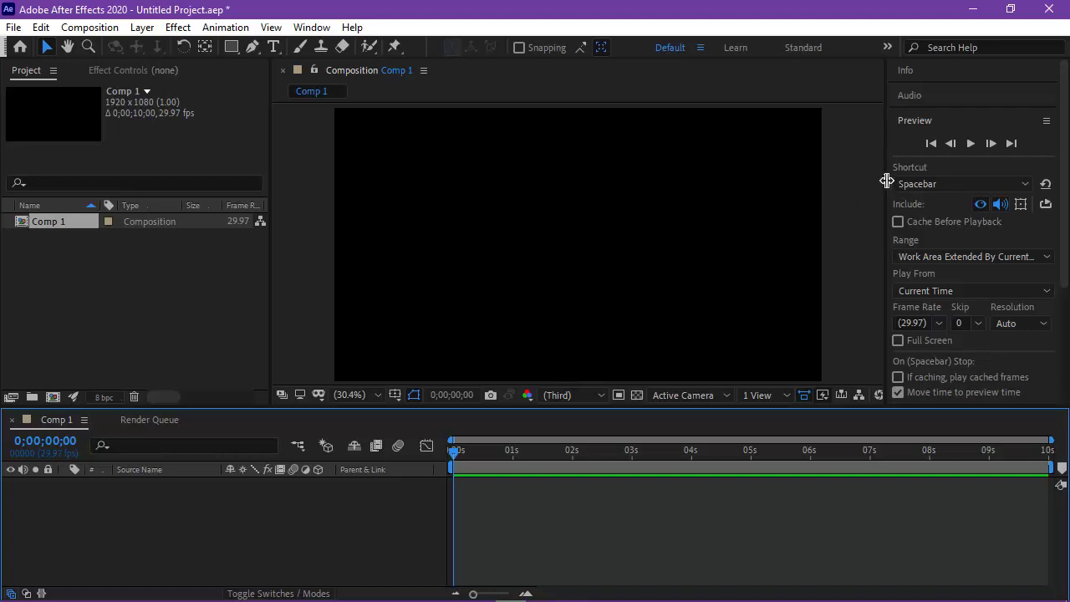
Drag the divider between the viewer and the Preview panel left to widen the Preview panel
{"action": "left_click_drag", "start_coordinate": [886, 181], "coordinate": [830, 181]}
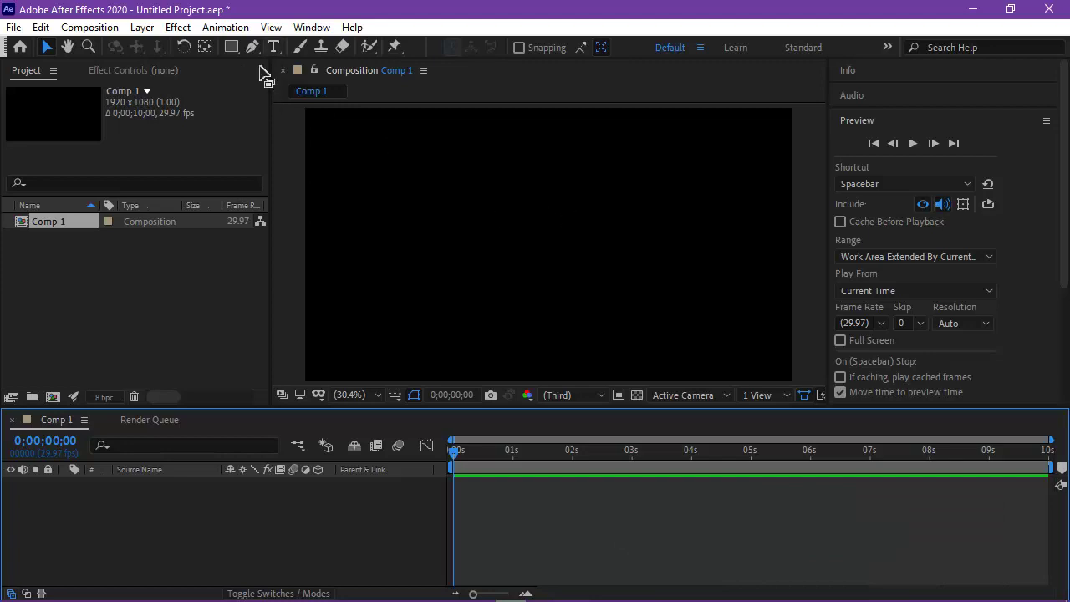
Add a text layer reading 'Saber' in the composition viewer
{"action": "left_click", "coordinate": [273, 47]}
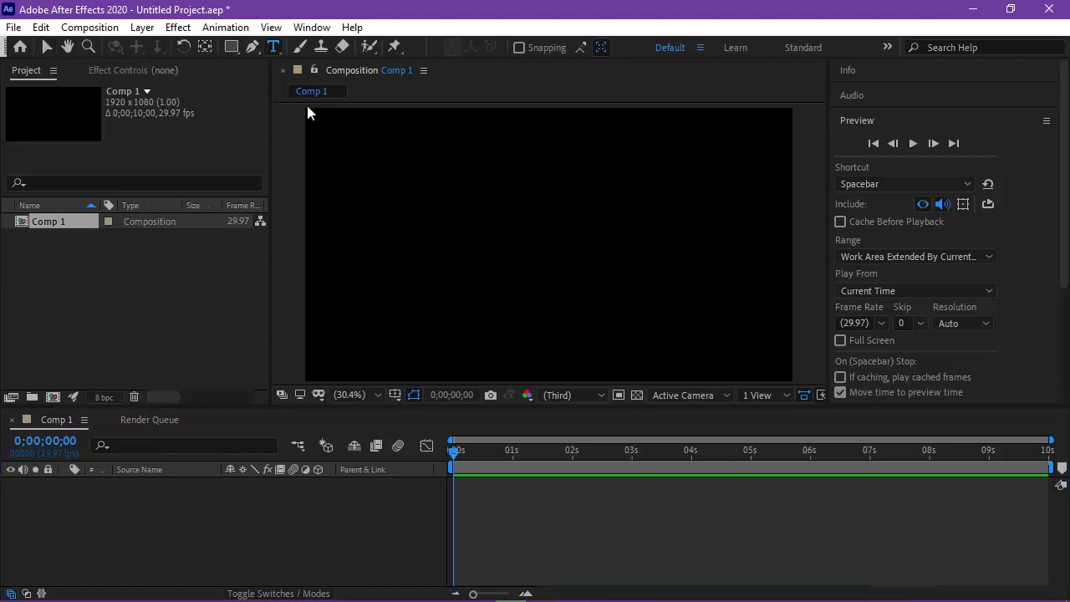
{"action": "left_click", "coordinate": [409, 250]}
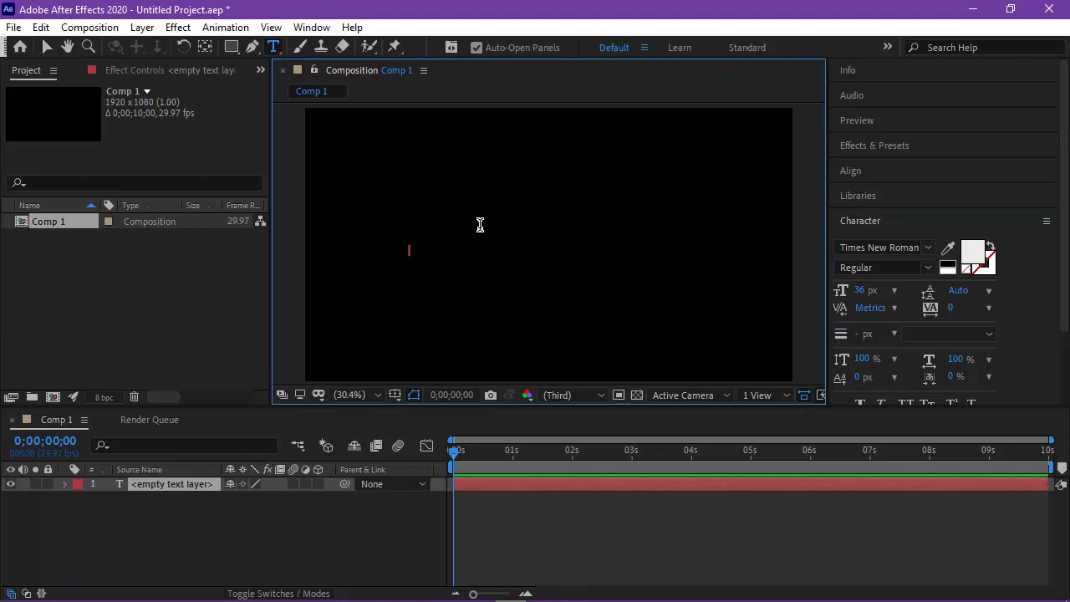
{"action": "type", "text": "Sa"}
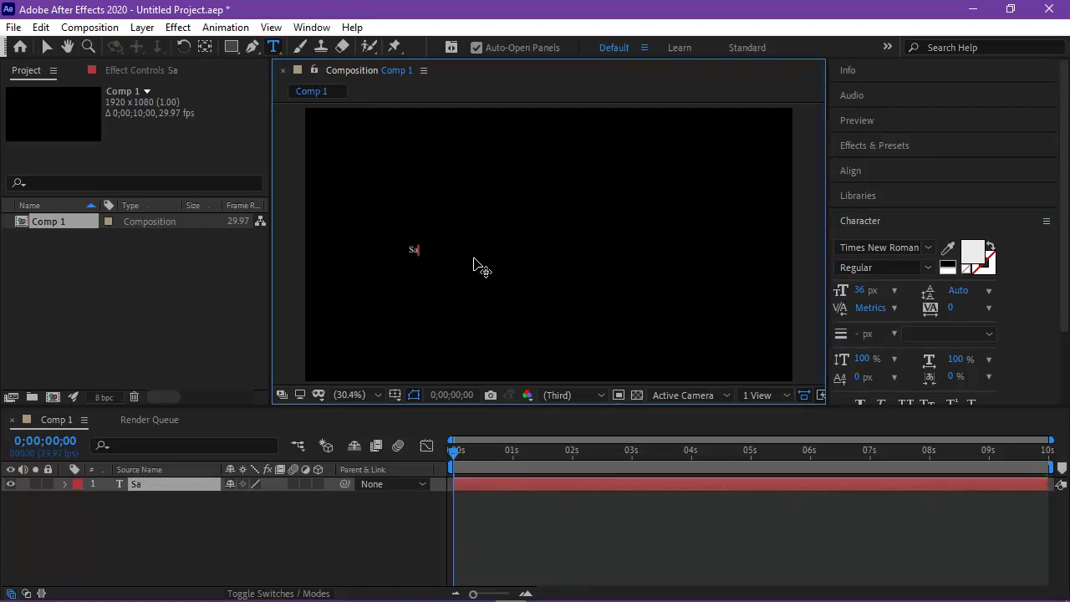
{"action": "type", "text": "ber"}
{"action": "left_click", "coordinate": [47, 47]}
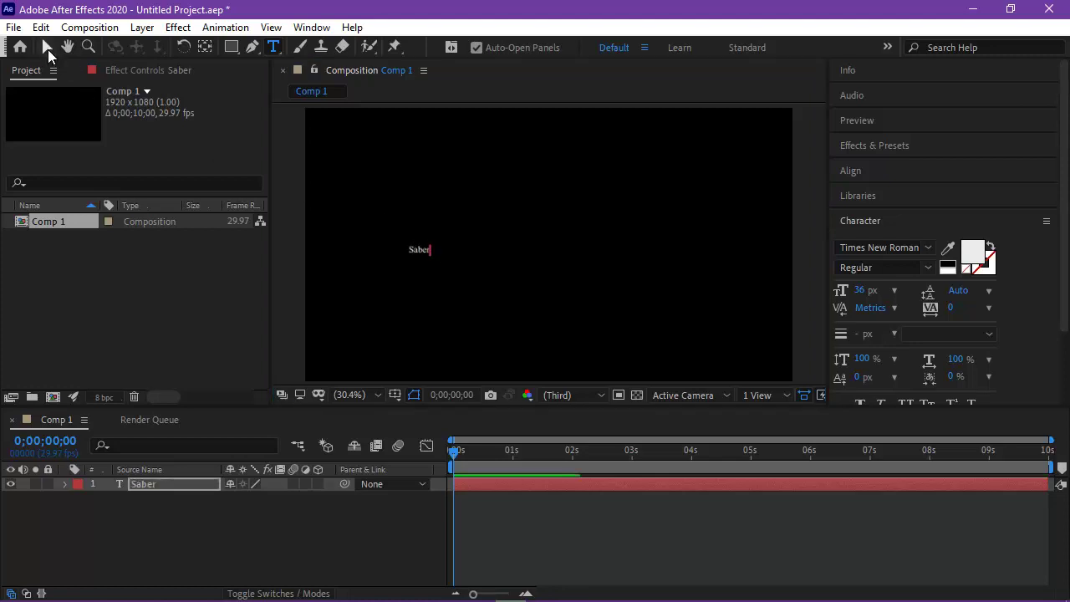
Set the Saber text's font size to 450 px and nudge it slightly down
{"action": "left_click", "coordinate": [860, 290]}
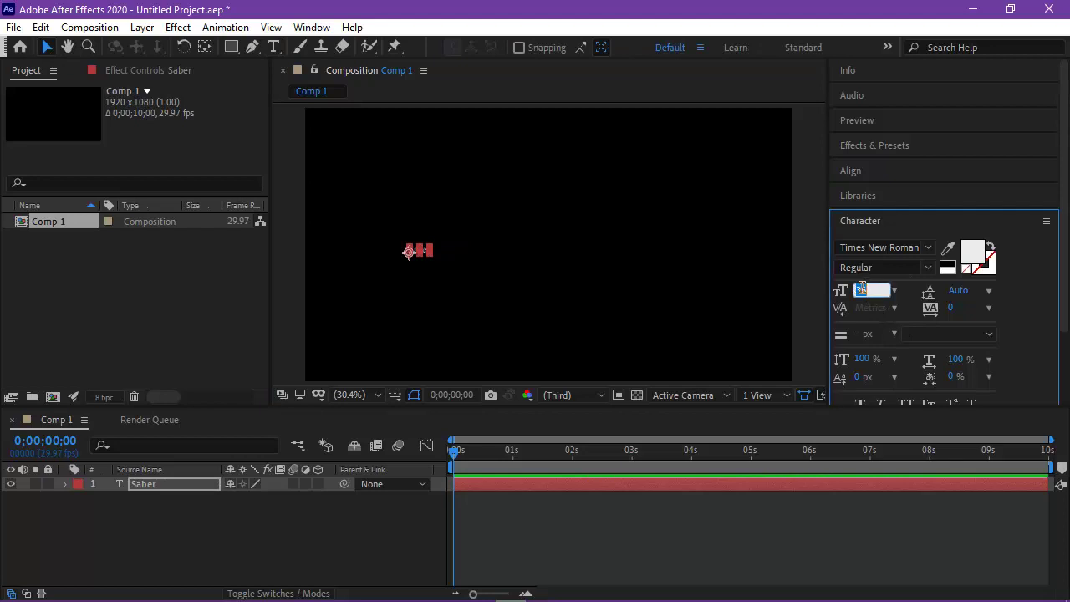
{"action": "type", "text": "150"}
{"action": "key", "text": "Return"}
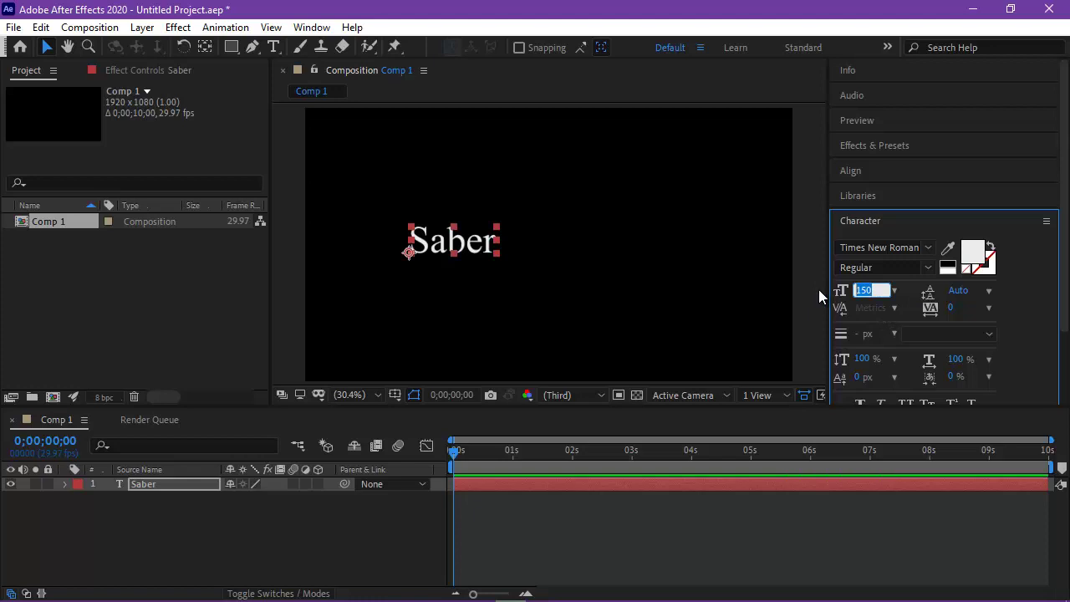
{"action": "type", "text": "420"}
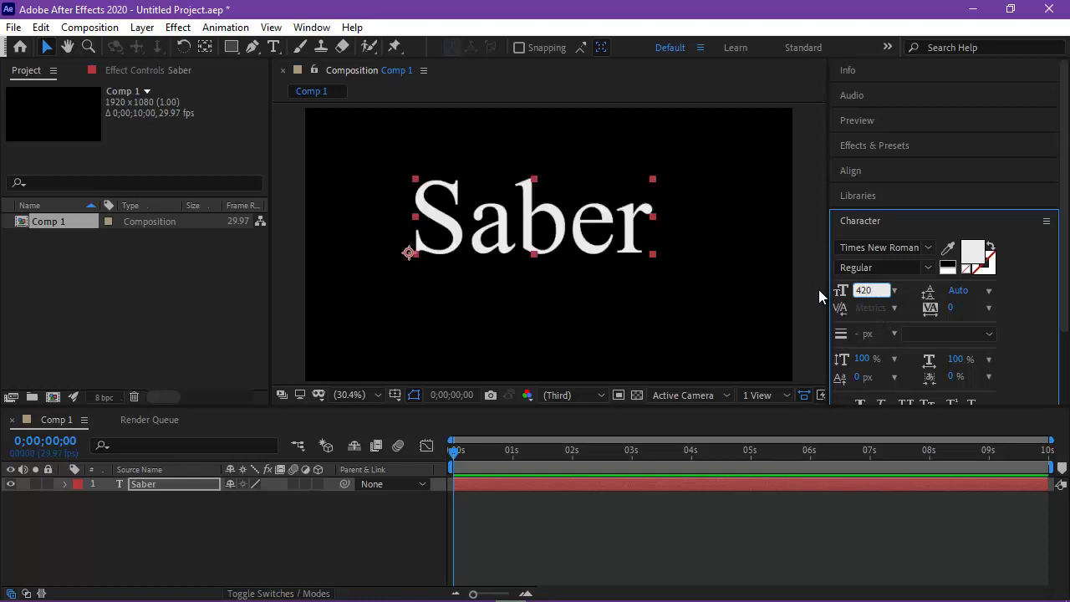
{"action": "key", "text": "BackSpace"}
{"action": "key", "text": "BackSpace"}
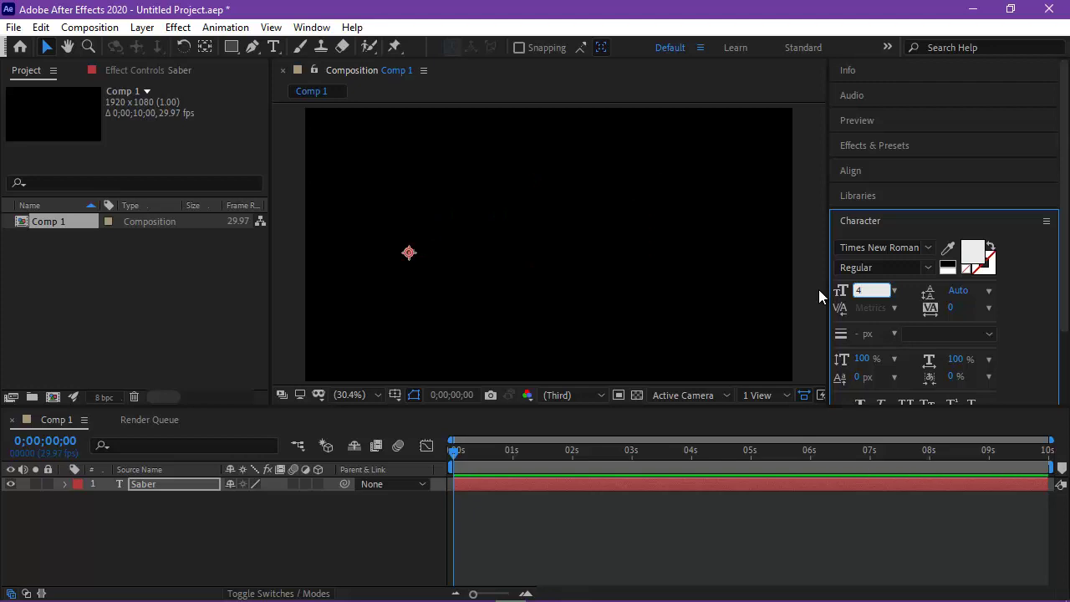
{"action": "type", "text": "50"}
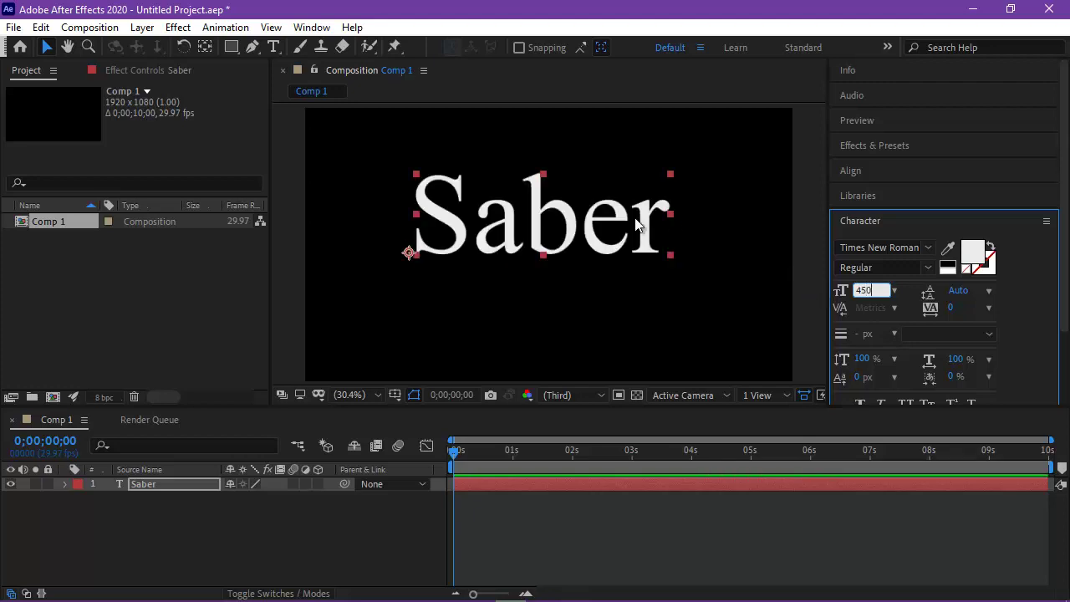
{"action": "mouse_move", "coordinate": [601, 243]}
{"action": "left_mouse_down"}
{"action": "mouse_move", "coordinate": [615, 262]}
{"action": "mouse_move", "coordinate": [600, 256]}
{"action": "left_mouse_up"}
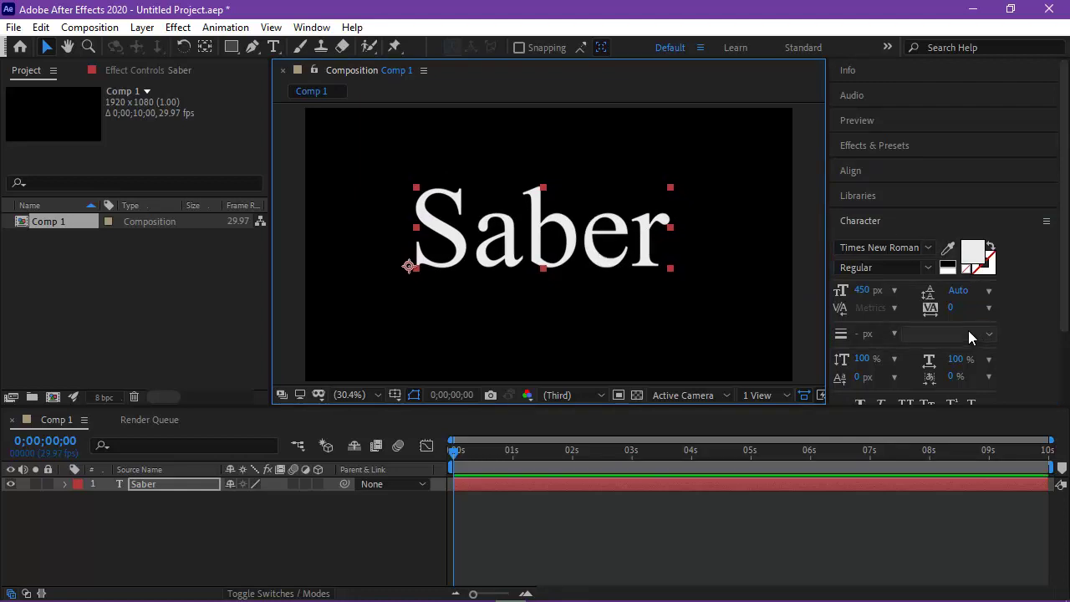
Change the Saber text's font to Claytonia DEMO
{"action": "left_click", "coordinate": [906, 247]}
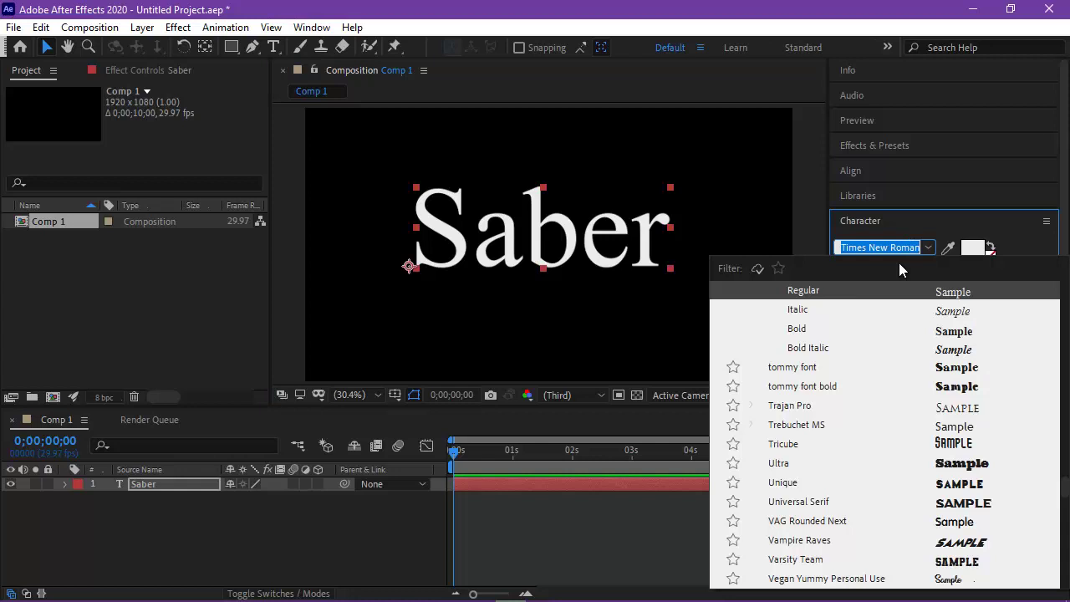
{"action": "type", "text": "Claytonia"}
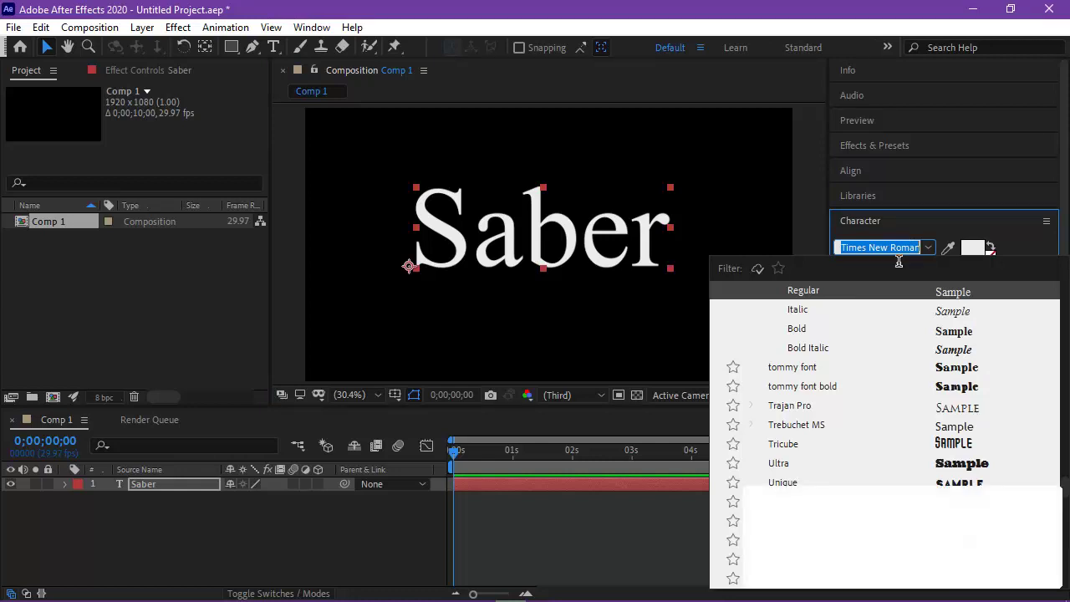
{"action": "key", "text": "Return"}
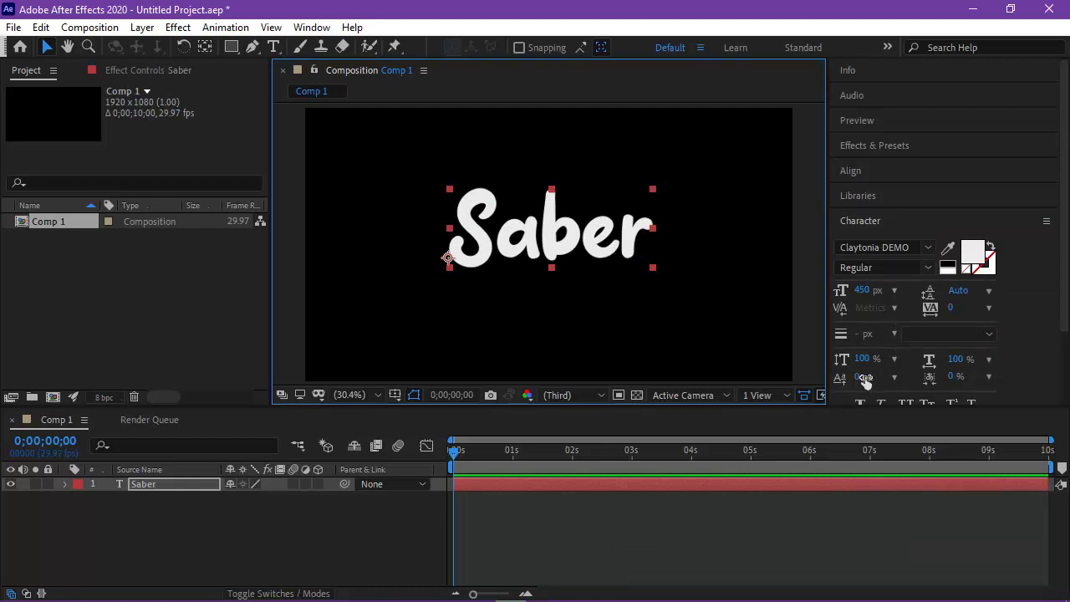
Set the letter tracking to 10, then raise it to 25
{"action": "left_click", "coordinate": [989, 307]}
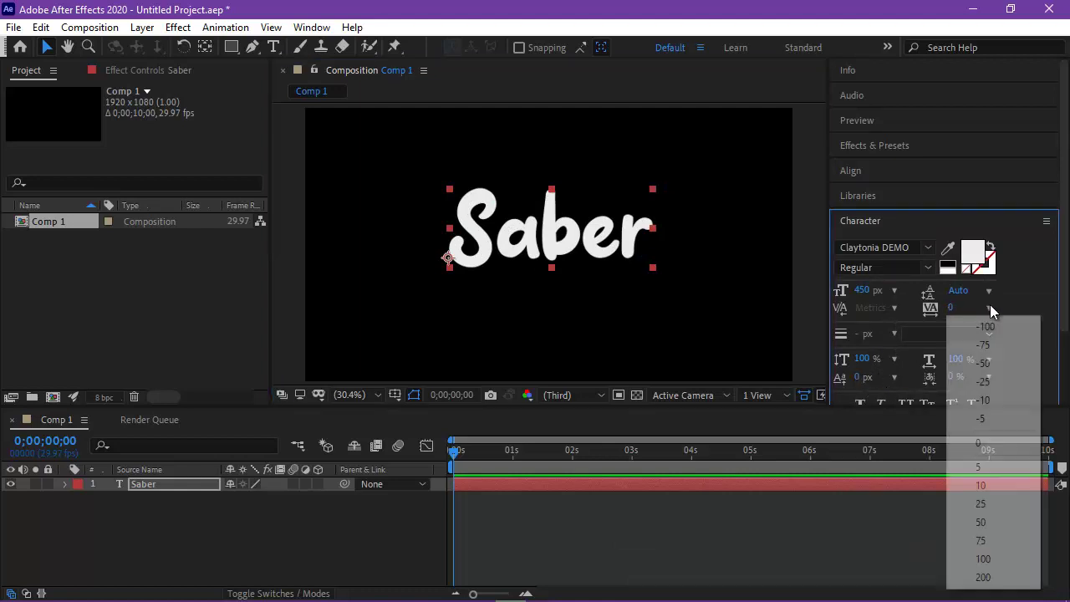
{"action": "left_click", "coordinate": [981, 485]}
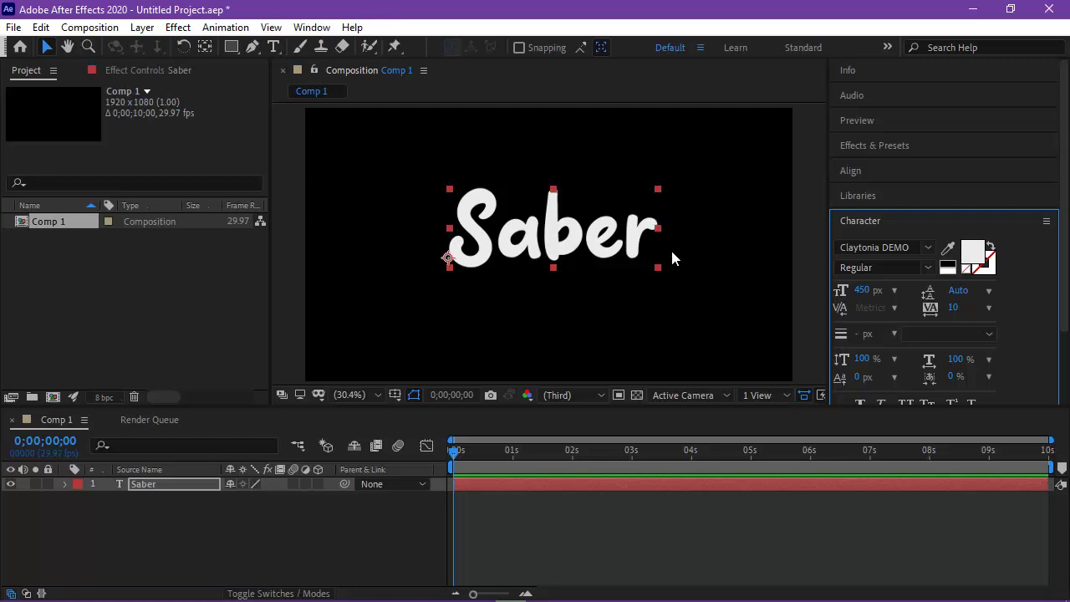
{"action": "left_click", "coordinate": [985, 308]}
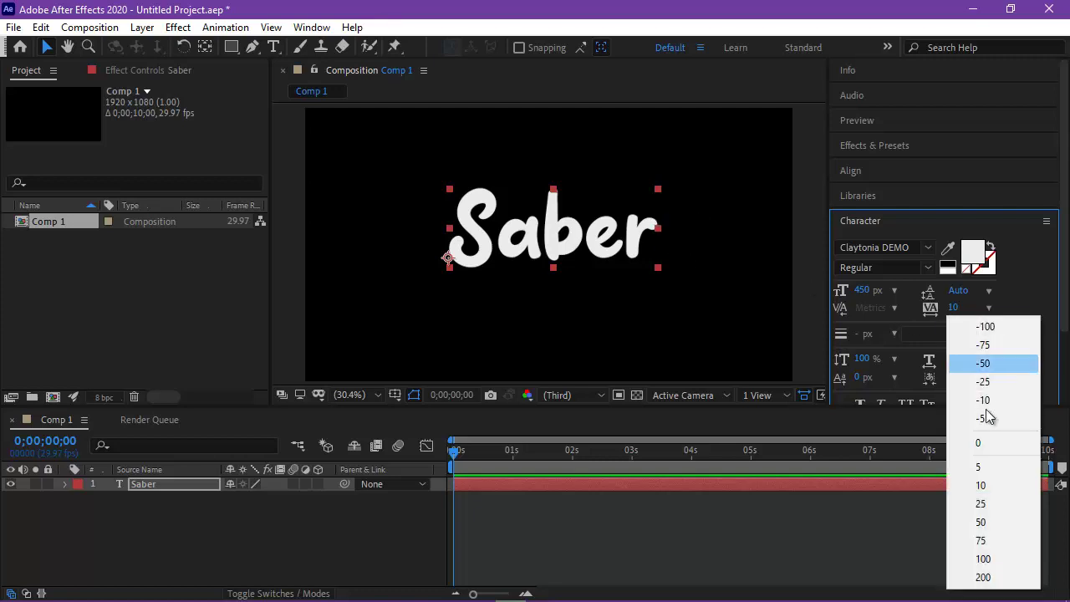
{"action": "left_click", "coordinate": [993, 504]}
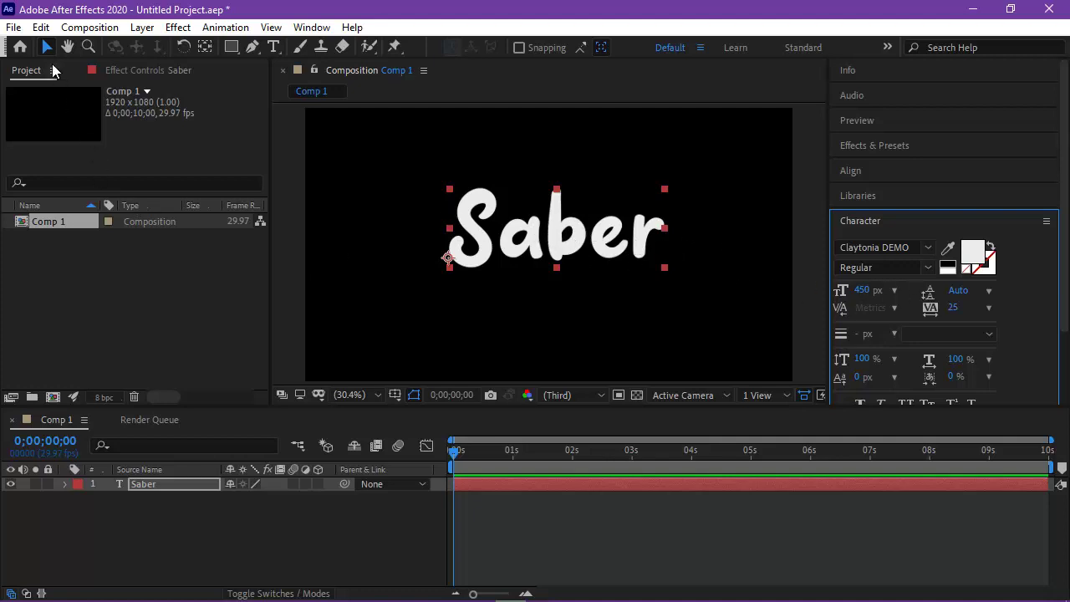
Create masks from the Saber text layer, producing a Saber Outlines layer
{"action": "left_click", "coordinate": [189, 481]}
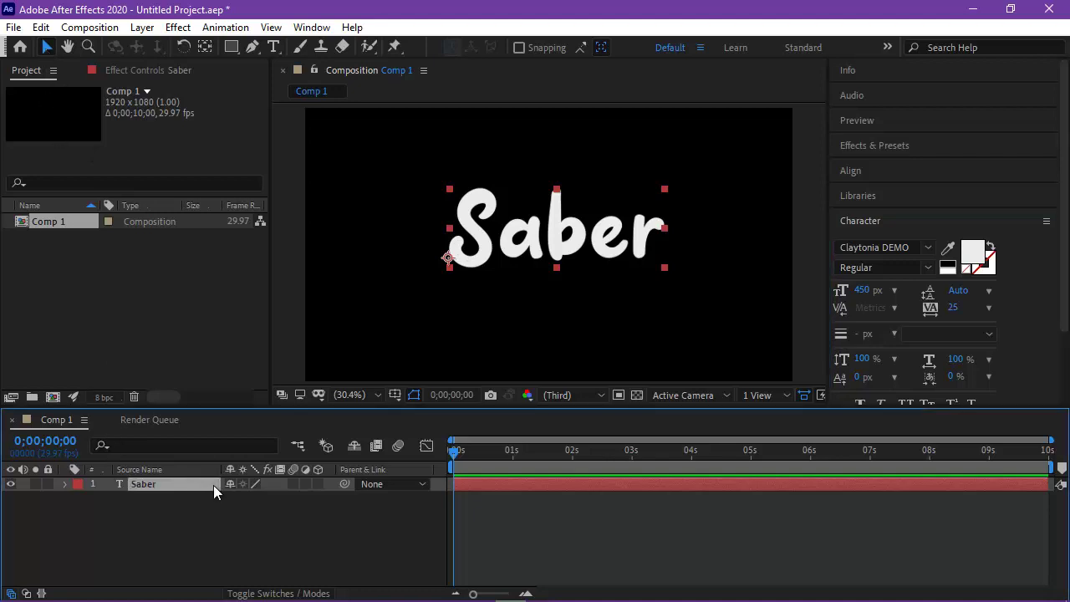
{"action": "left_click", "coordinate": [142, 27]}
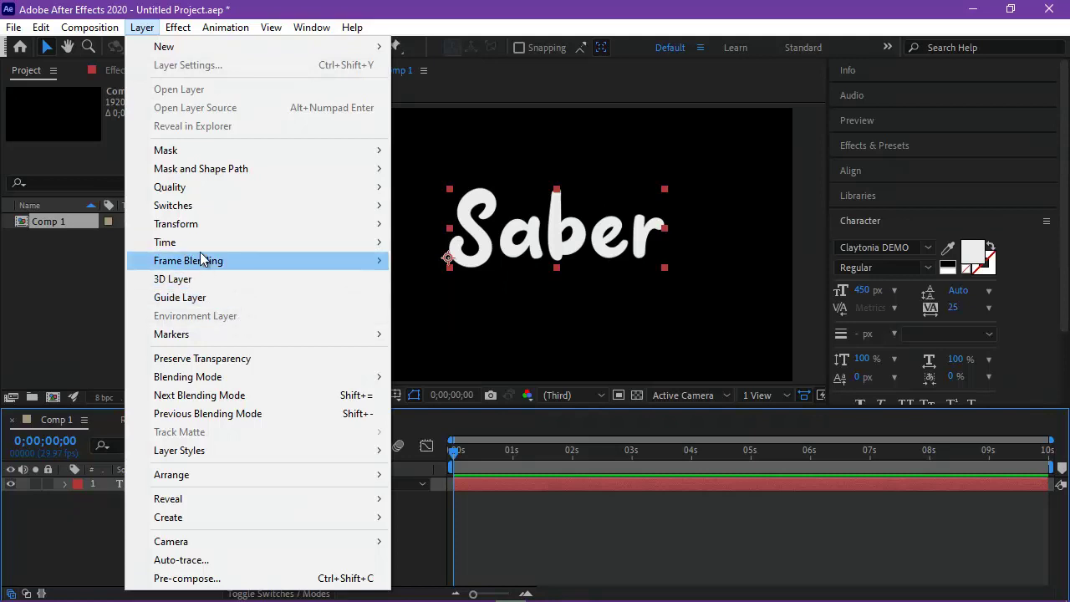
{"action": "mouse_move", "coordinate": [204, 261]}
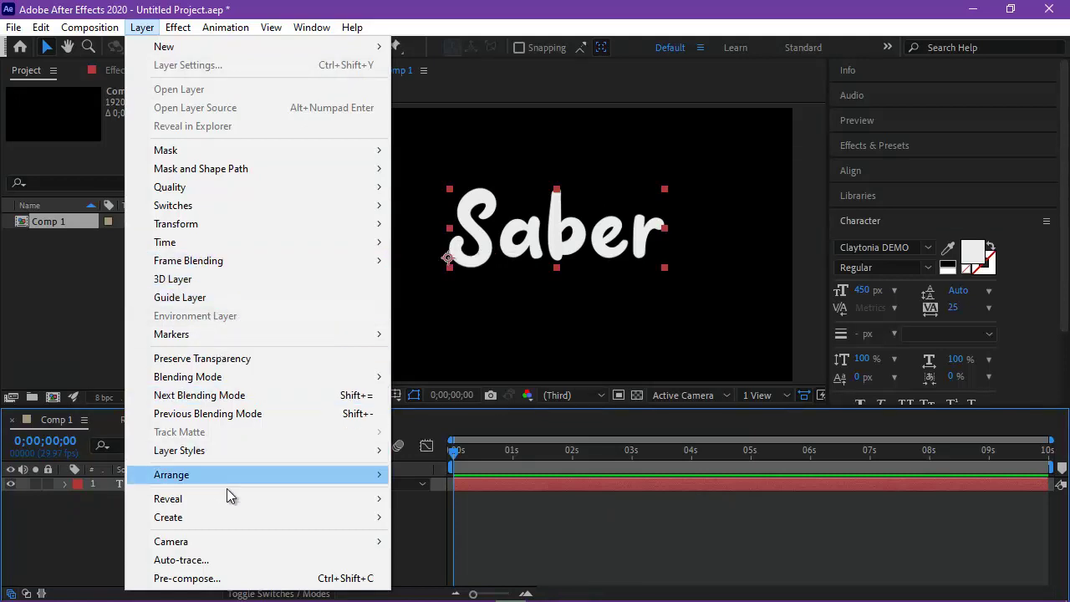
{"action": "mouse_move", "coordinate": [237, 459]}
{"action": "mouse_move", "coordinate": [237, 518]}
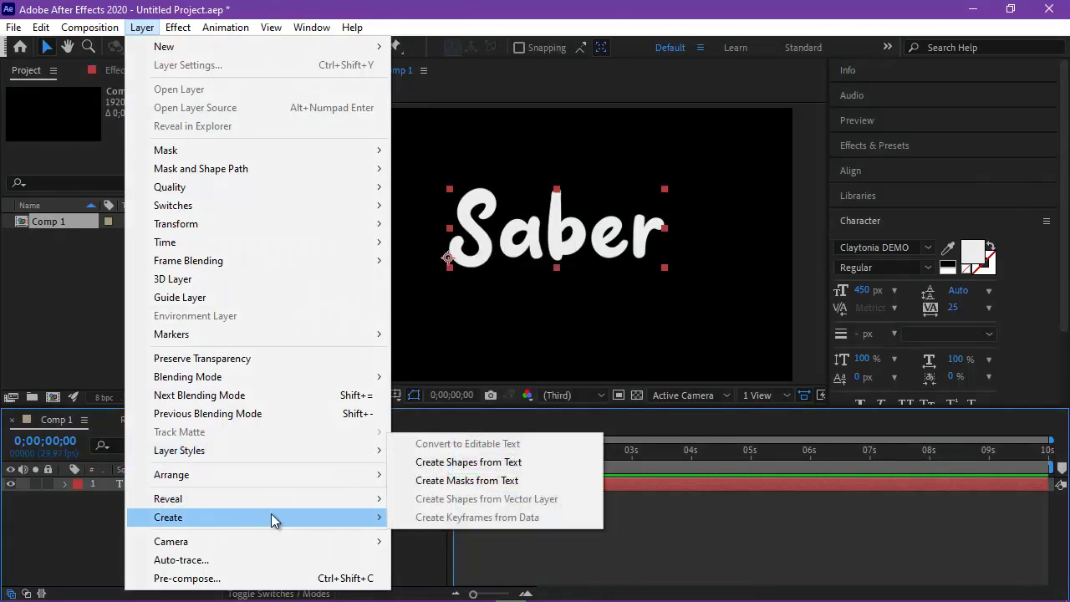
{"action": "left_click", "coordinate": [492, 481]}
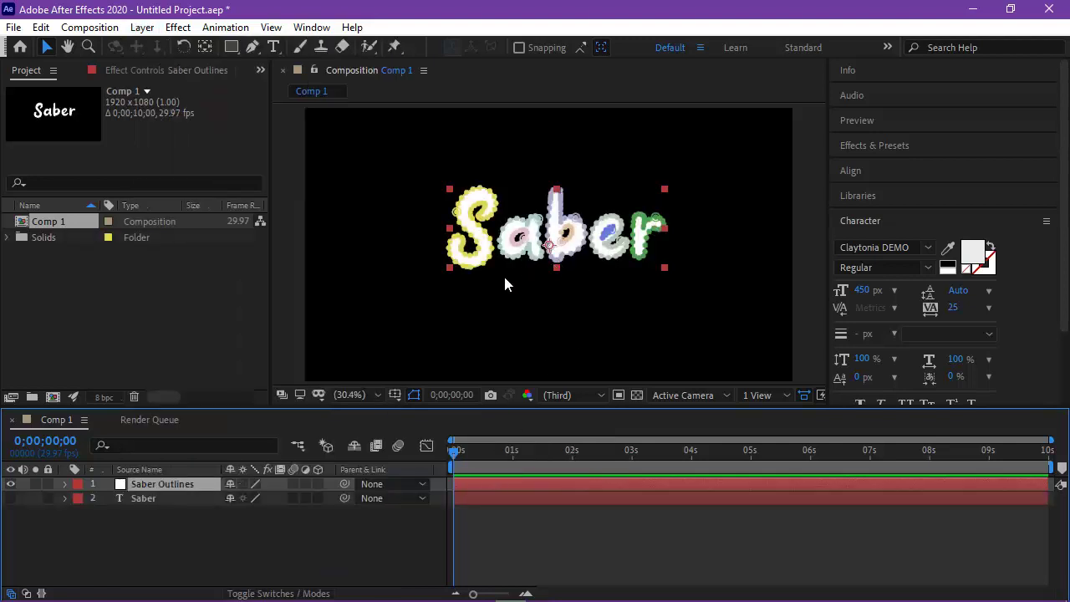
{"action": "left_click", "coordinate": [178, 28]}
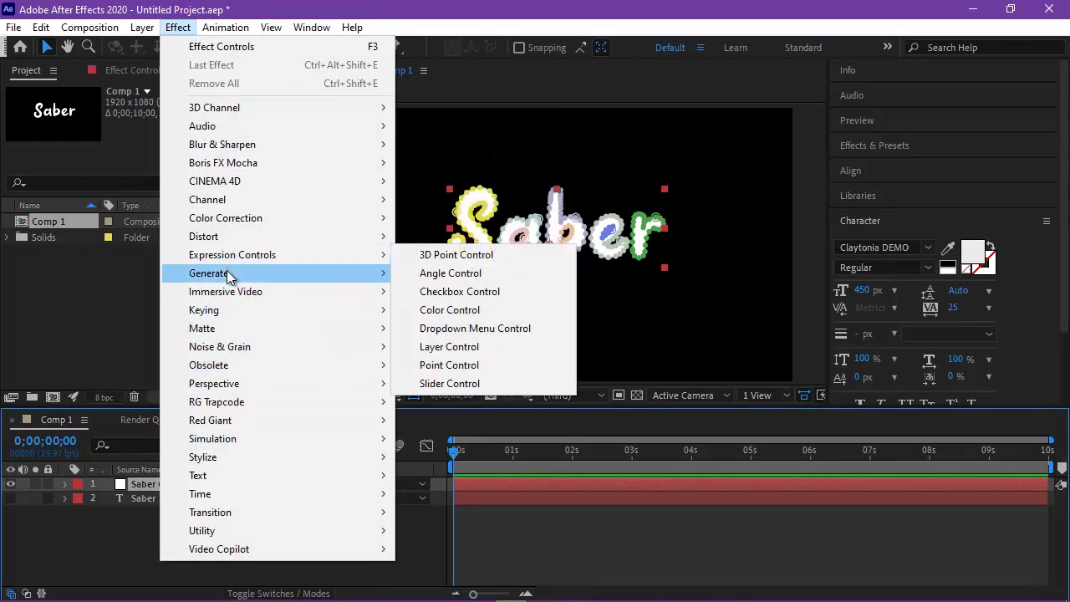
Apply a Stroke effect to Saber Outlines, painting on Transparent and stroking all masks sequentially
{"action": "mouse_move", "coordinate": [232, 276]}
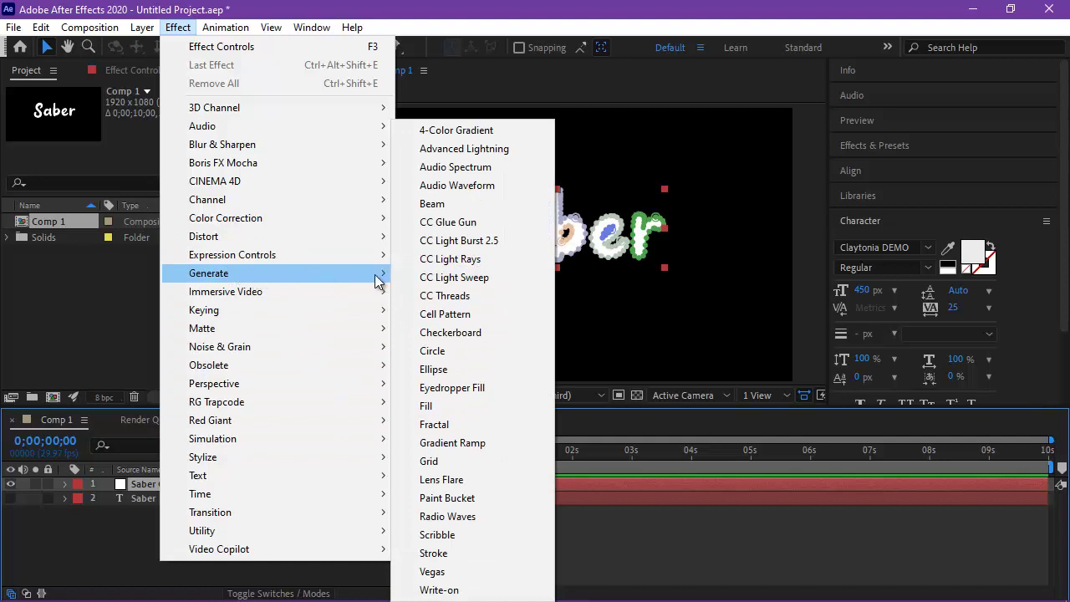
{"action": "left_click", "coordinate": [477, 555]}
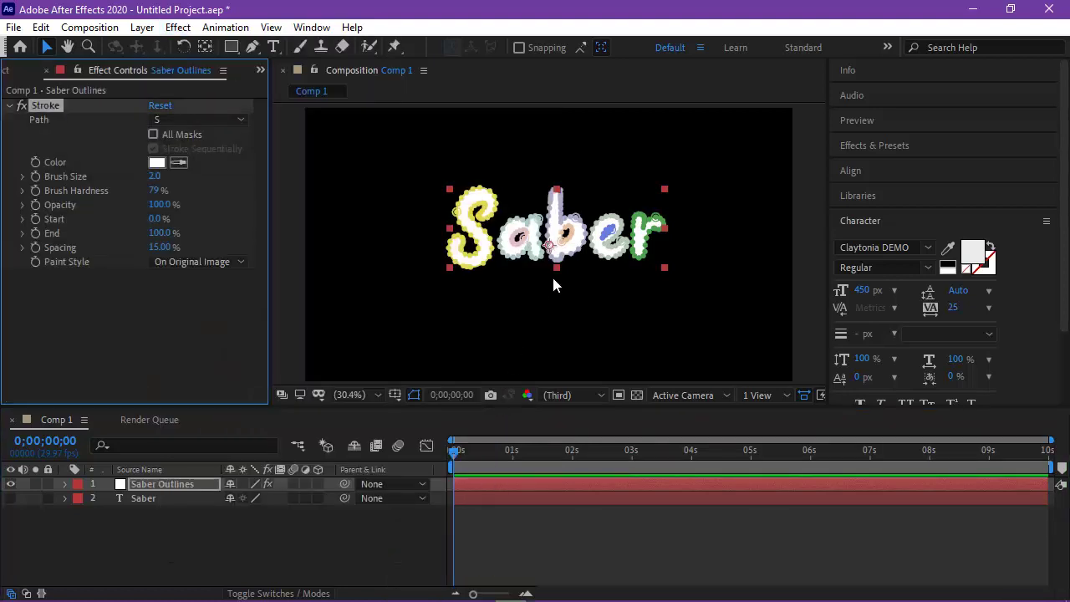
{"action": "left_click", "coordinate": [242, 259]}
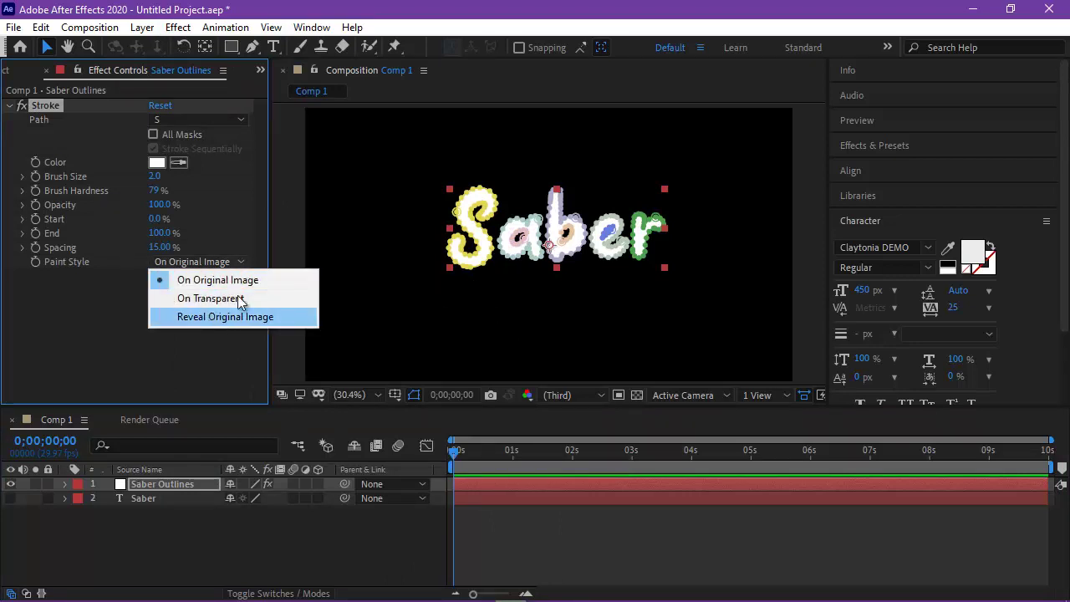
{"action": "left_click", "coordinate": [238, 299]}
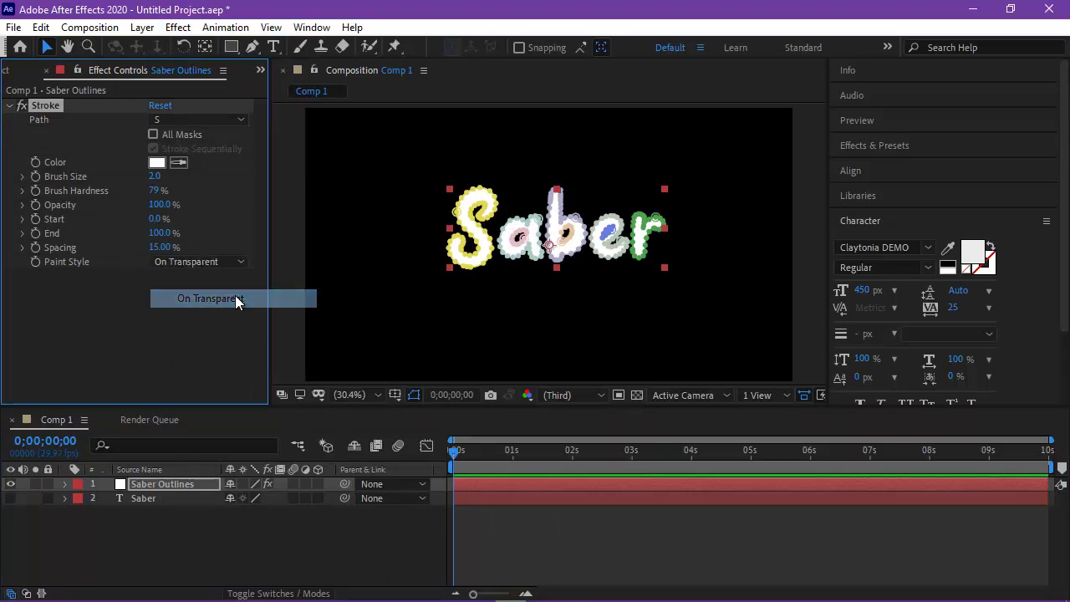
{"action": "left_click", "coordinate": [239, 120]}
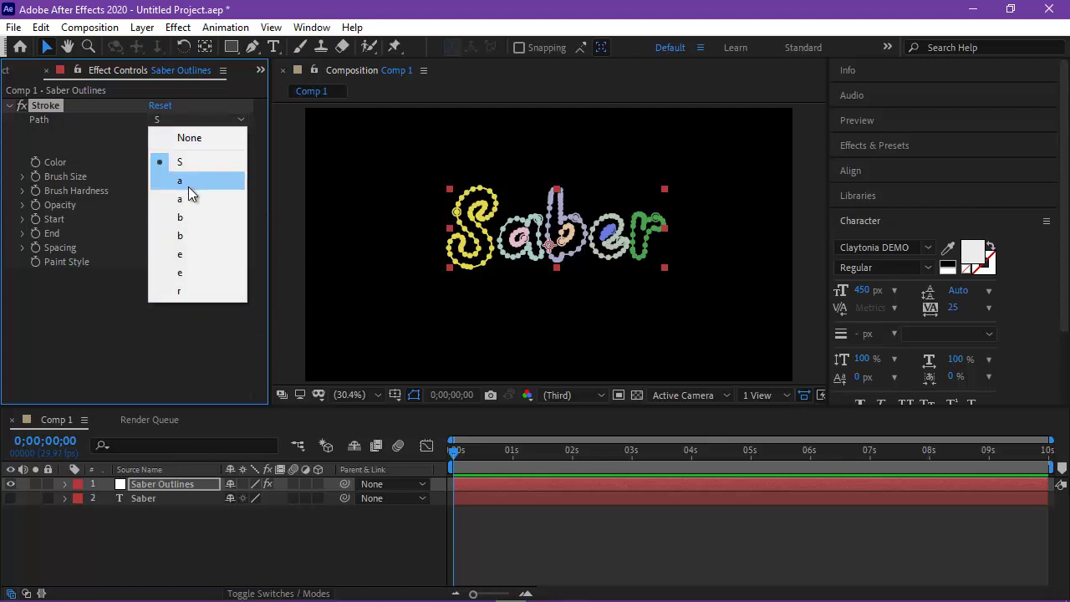
{"action": "left_click", "coordinate": [208, 137]}
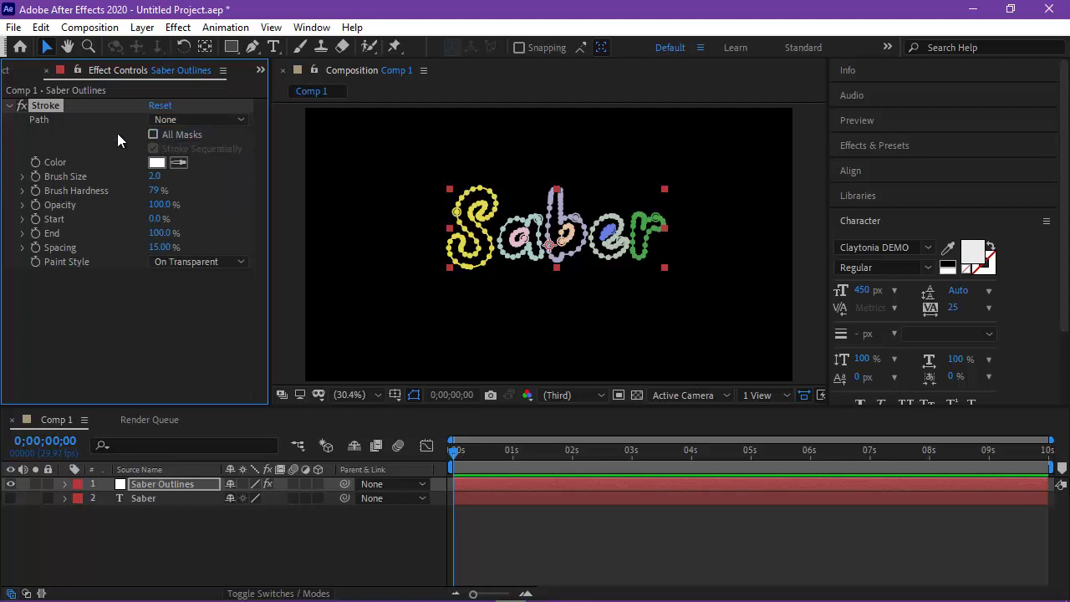
{"action": "left_click", "coordinate": [153, 134]}
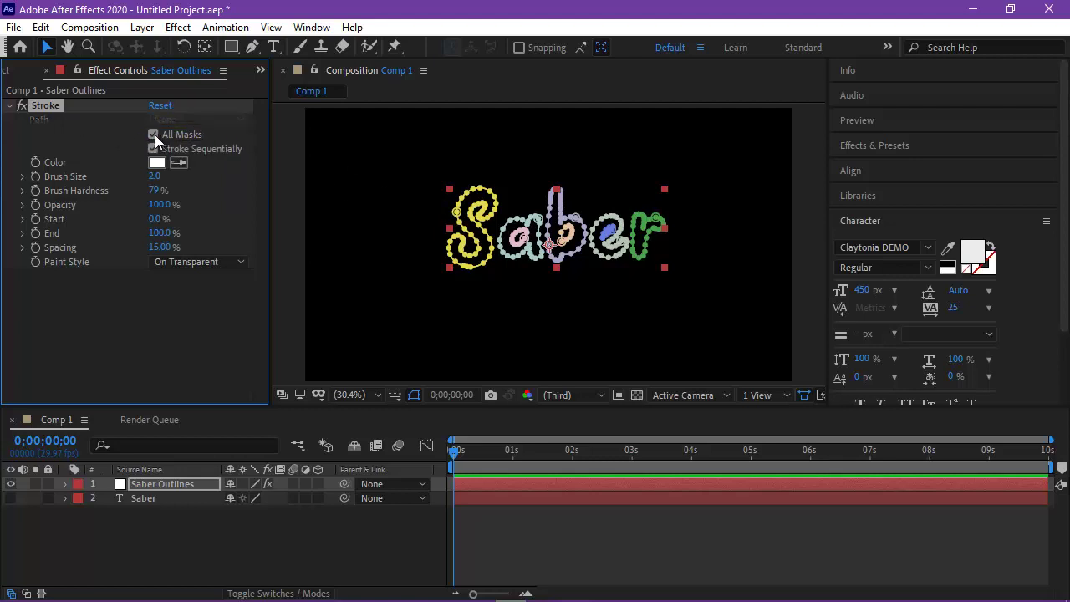
Preview the strokes with the layer deselected and raise the brush size to 3.1
{"action": "left_click", "coordinate": [177, 506]}
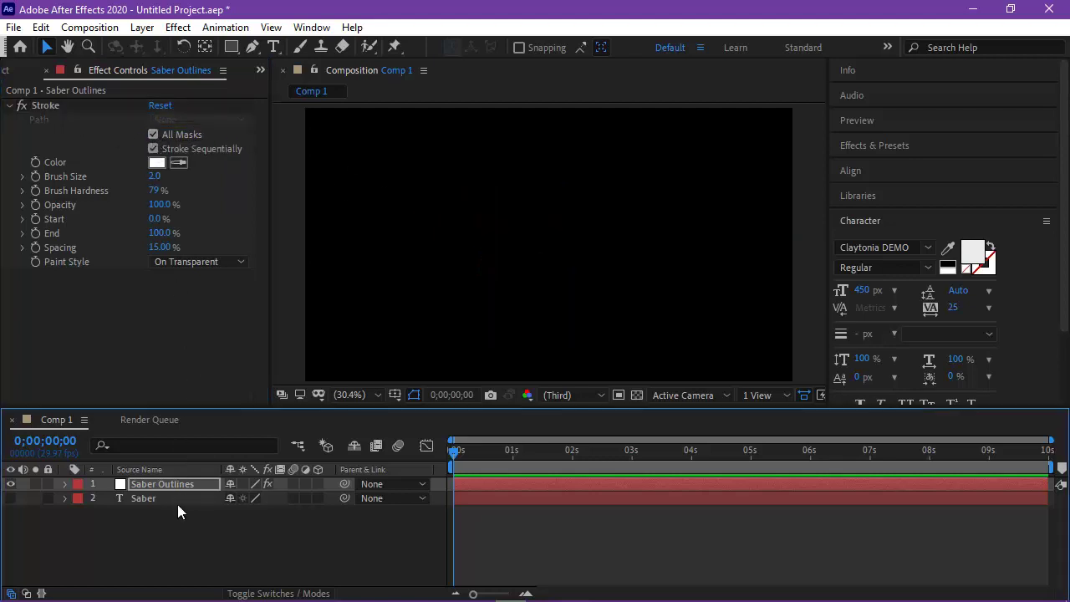
{"action": "left_click", "coordinate": [154, 484]}
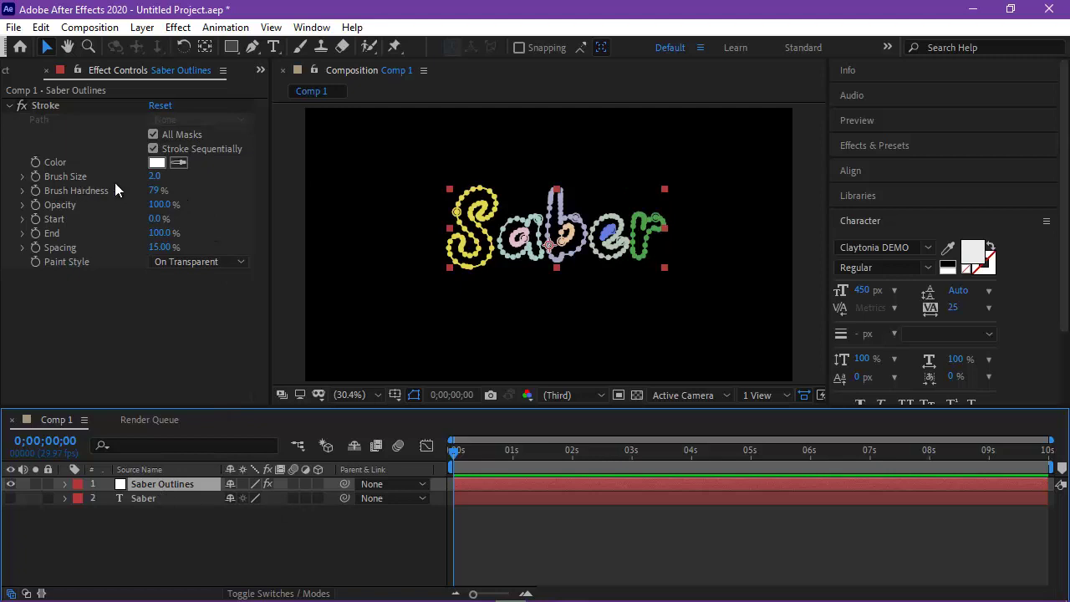
{"action": "left_click", "coordinate": [223, 515]}
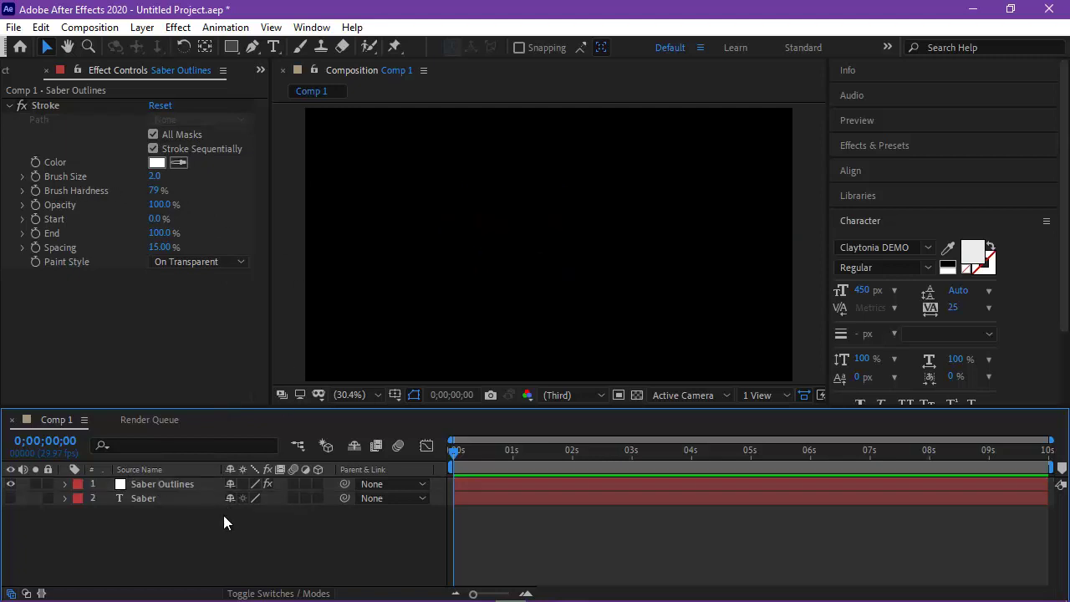
{"action": "left_click", "coordinate": [183, 484]}
{"action": "left_click", "coordinate": [295, 318]}
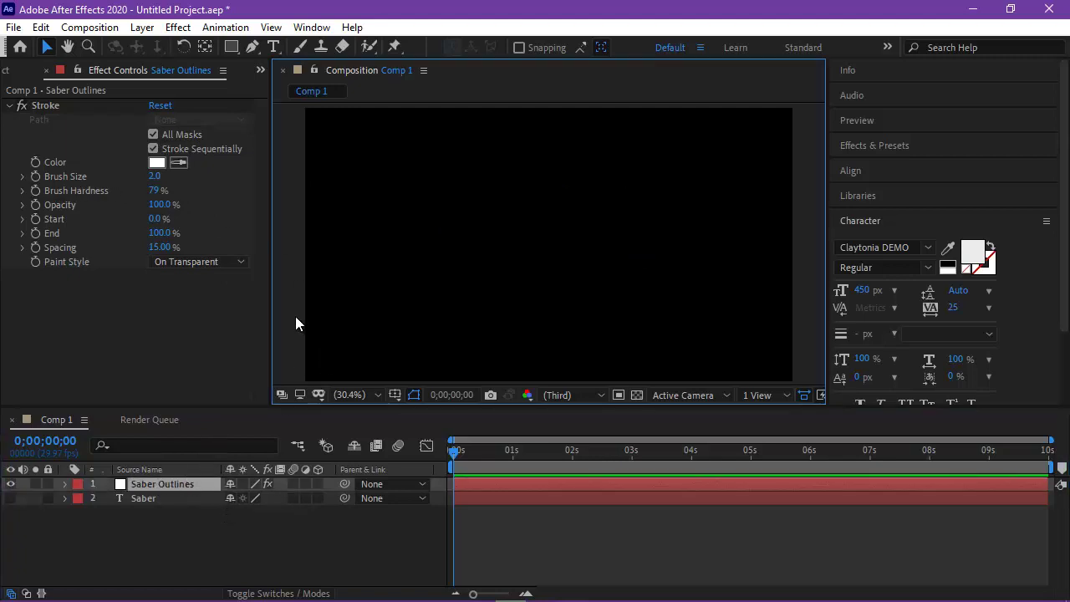
{"action": "left_click", "coordinate": [174, 485]}
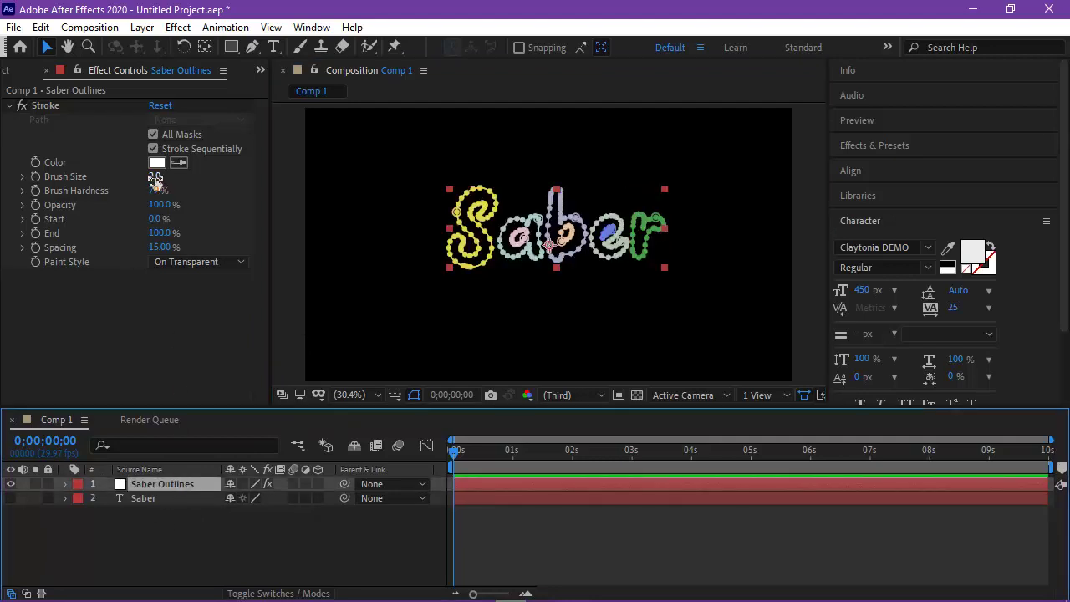
{"action": "left_click_drag", "start_coordinate": [156, 179], "coordinate": [170, 177]}
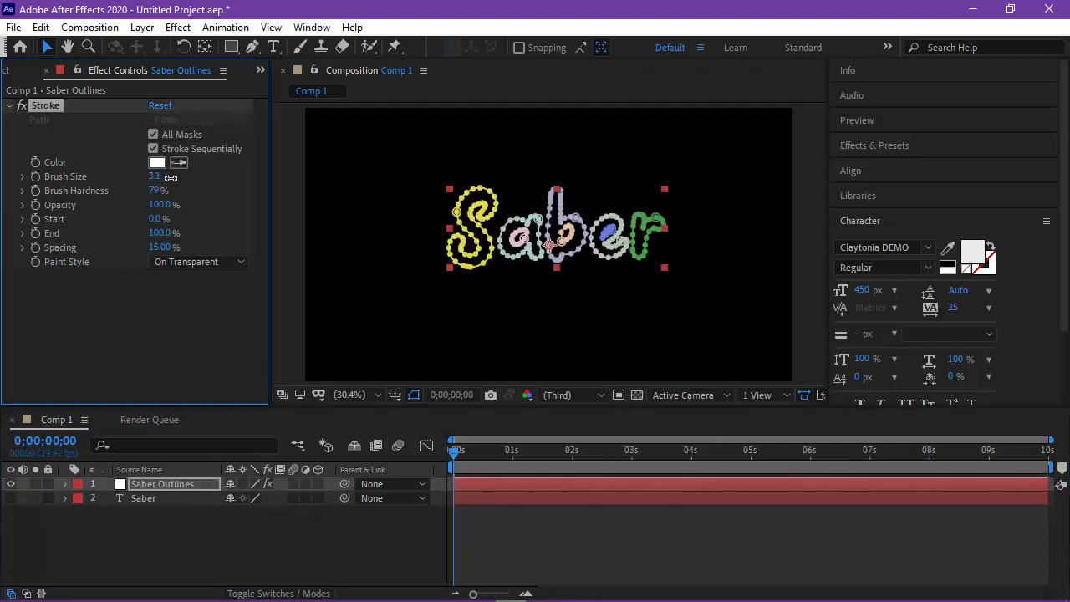
{"action": "left_click", "coordinate": [190, 538]}
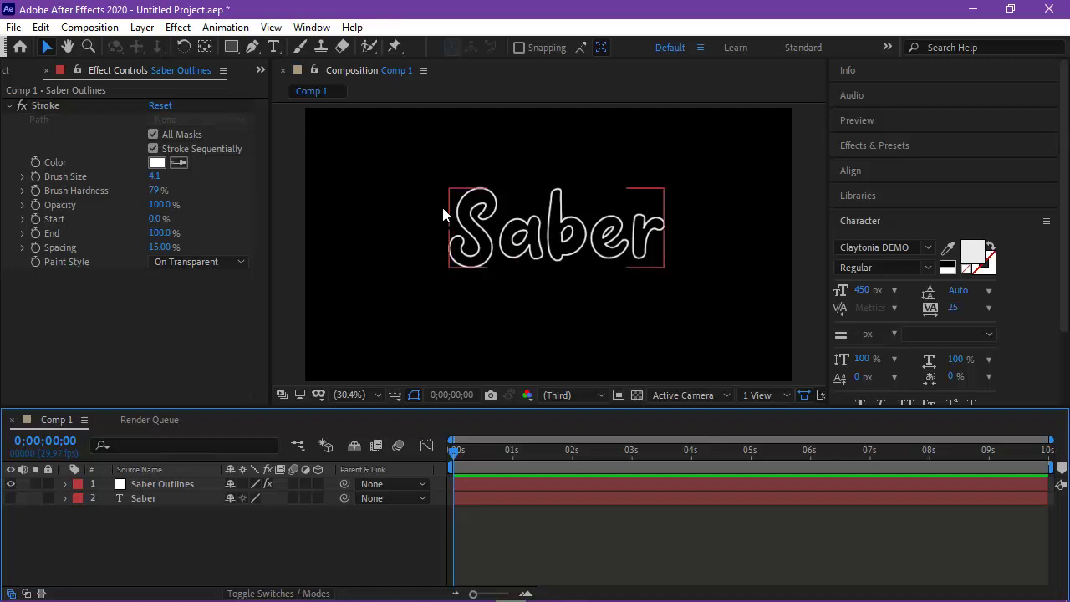
Adjust the Stroke brush size up to 4.1, checking the outlines with the layer deselected
{"action": "left_click", "coordinate": [152, 177]}
{"action": "left_click_drag", "start_coordinate": [152, 177], "coordinate": [147, 178]}
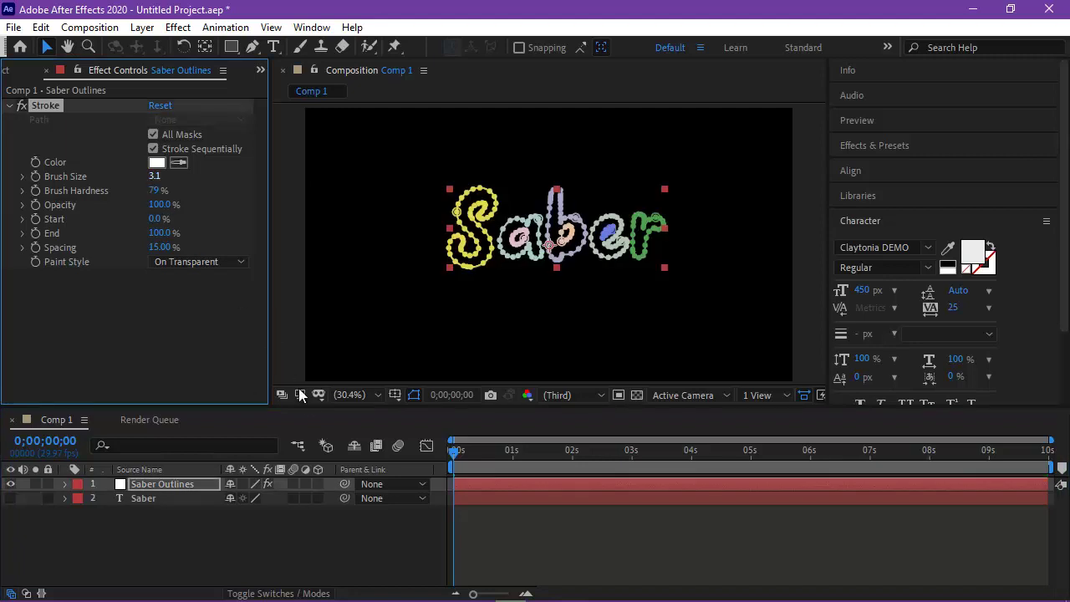
{"action": "left_click", "coordinate": [264, 422]}
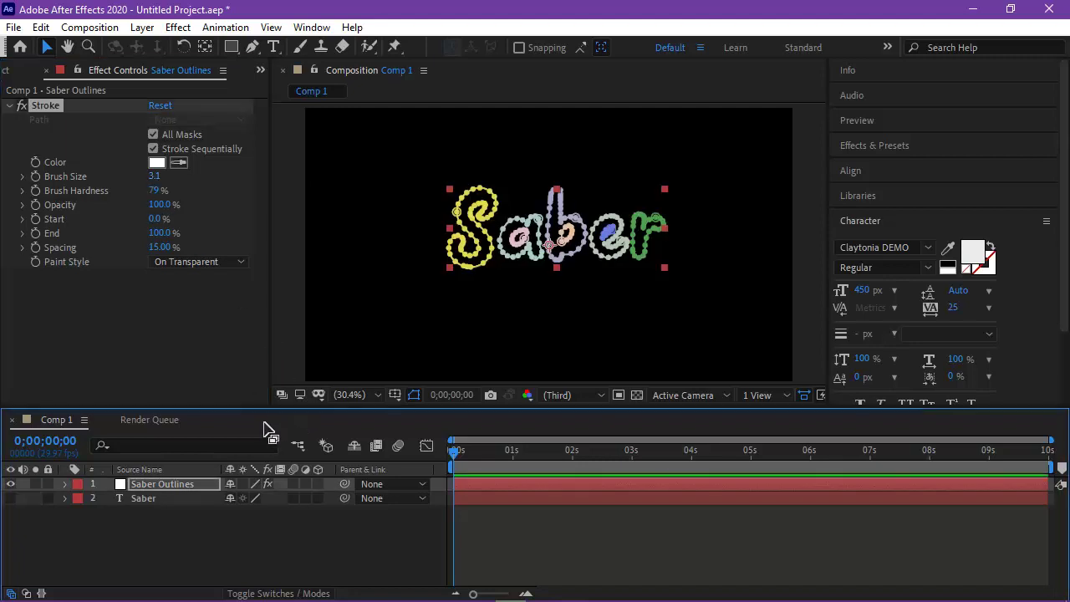
{"action": "left_click", "coordinate": [267, 515]}
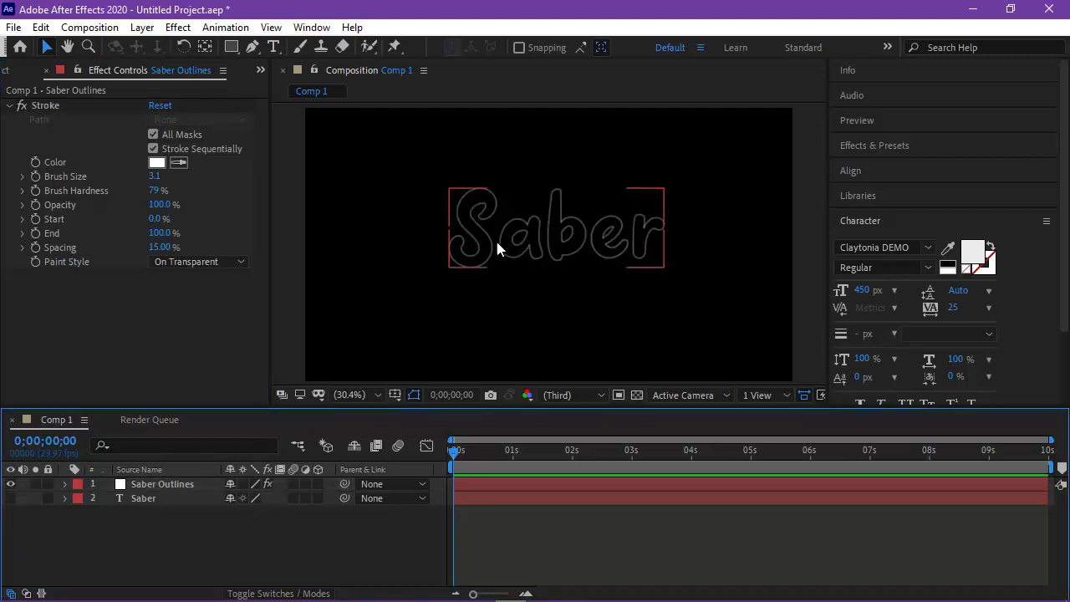
{"action": "left_click", "coordinate": [160, 176]}
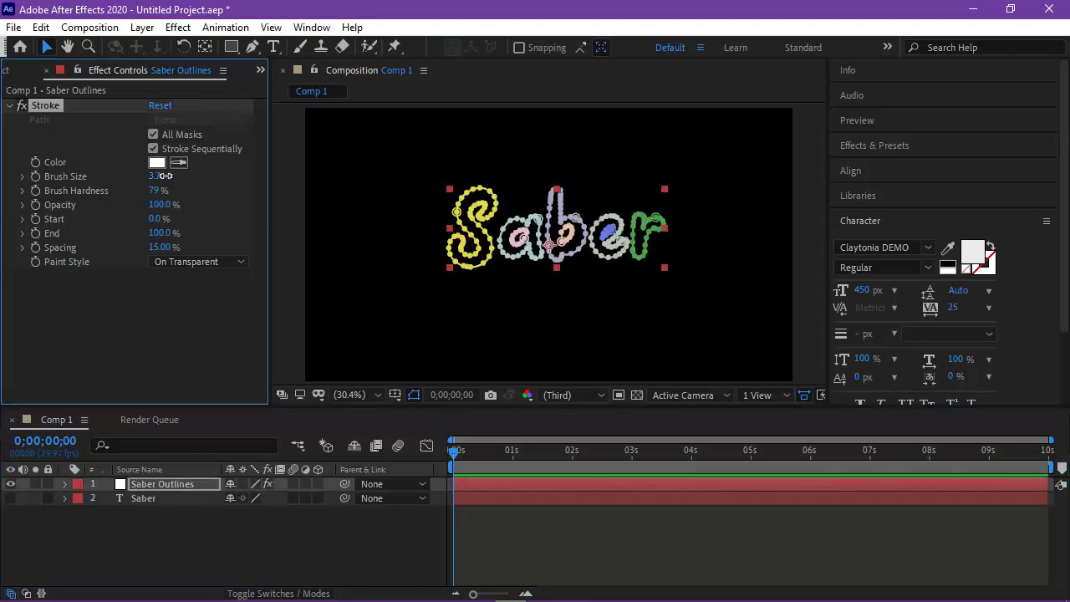
{"action": "left_click_drag", "start_coordinate": [167, 175], "coordinate": [169, 175]}
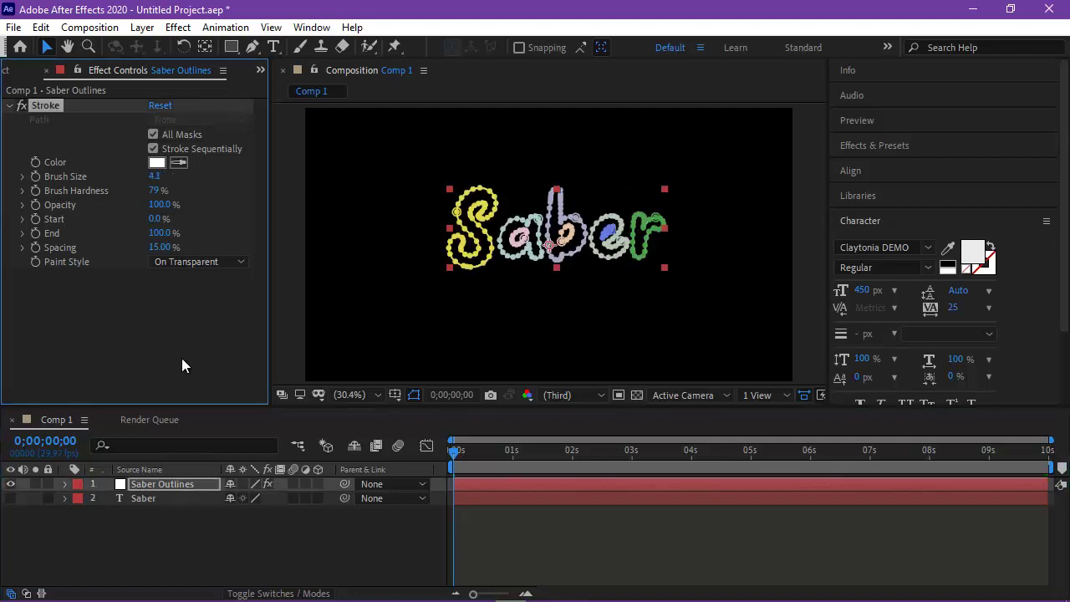
{"action": "left_click", "coordinate": [214, 526]}
{"action": "left_click", "coordinate": [184, 484]}
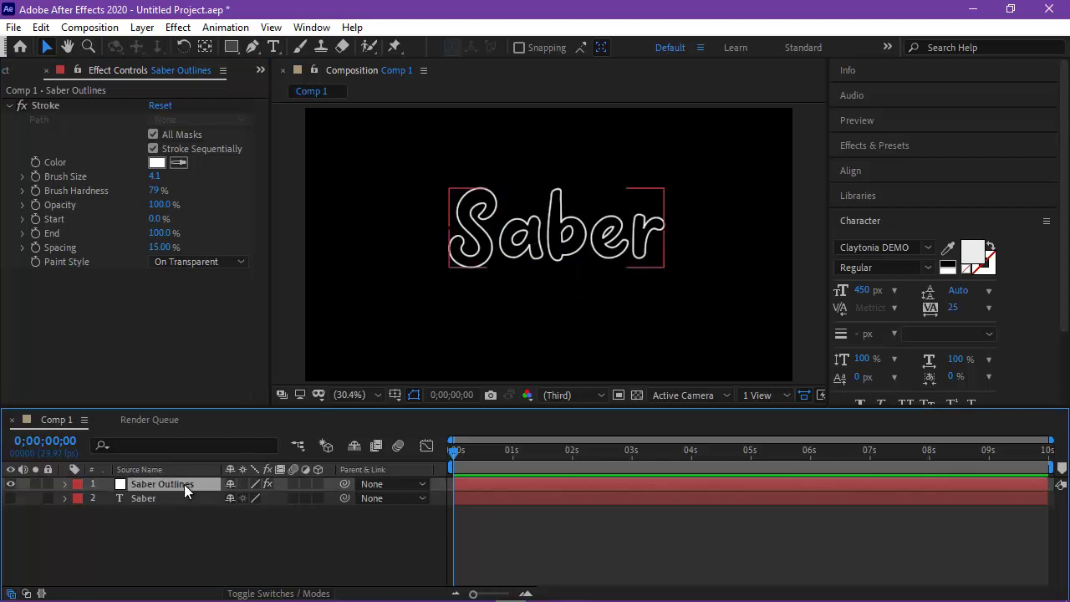
Apply the Video Copilot Saber effect to the Saber Outlines layer
{"action": "left_click", "coordinate": [179, 27]}
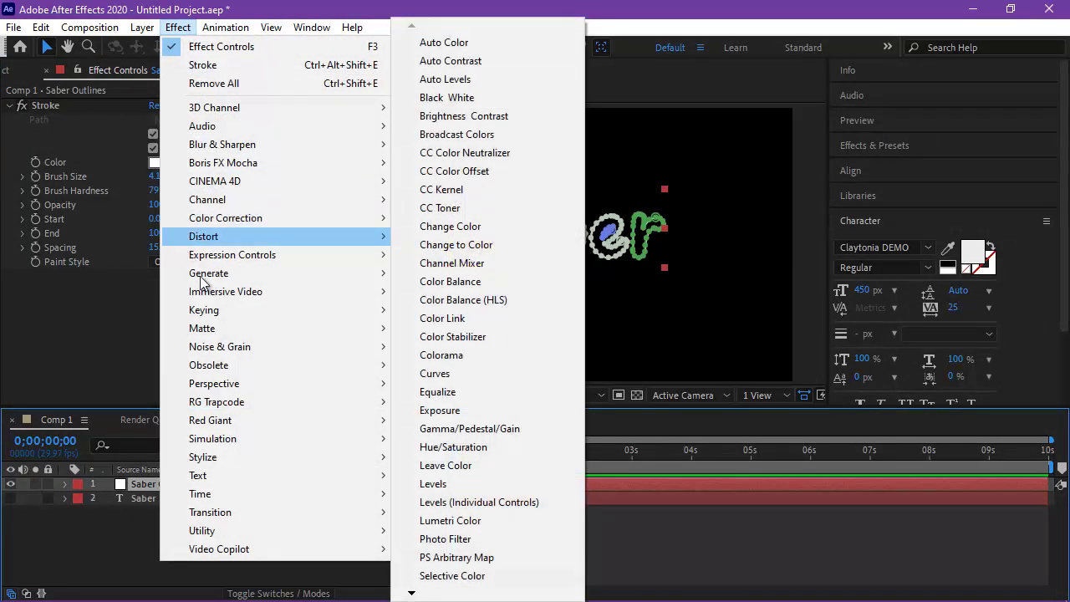
{"action": "mouse_move", "coordinate": [239, 550]}
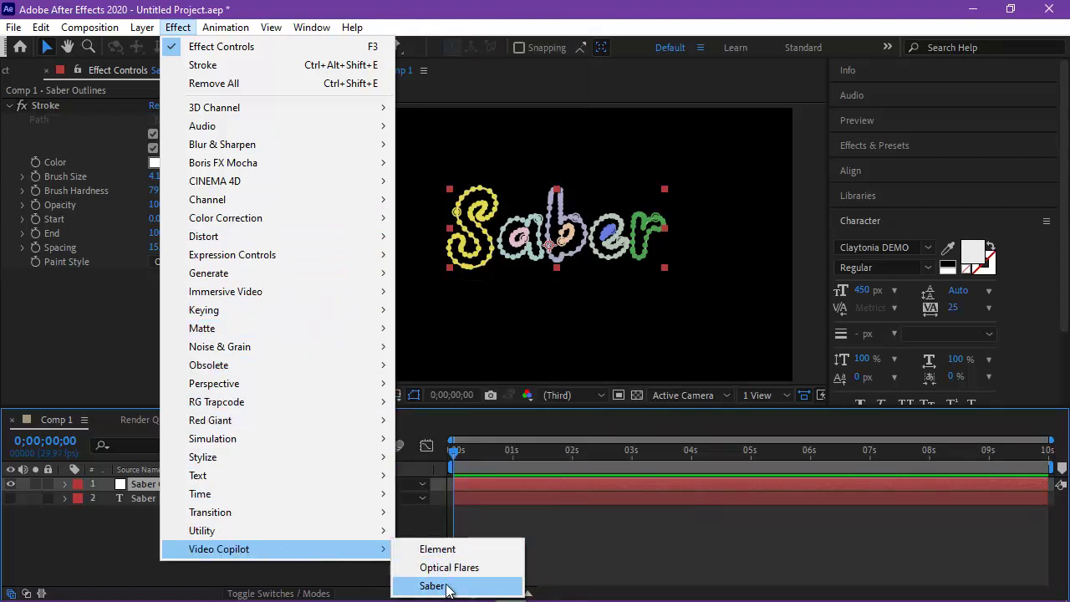
{"action": "left_click", "coordinate": [448, 586]}
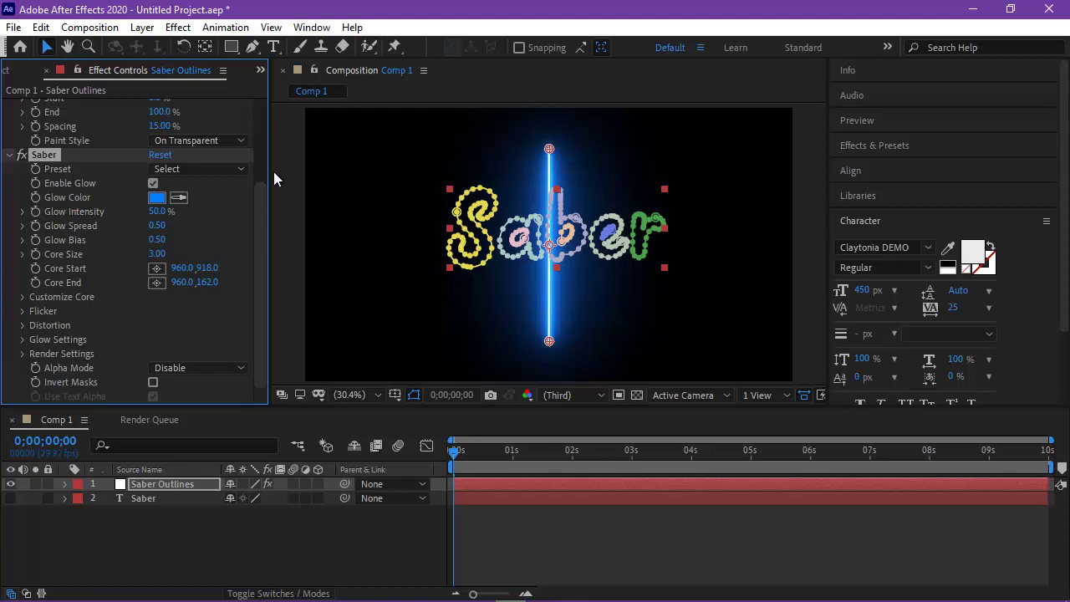
{"action": "mouse_move", "coordinate": [264, 192]}
{"action": "left_mouse_down"}
{"action": "mouse_move", "coordinate": [266, 109]}
{"action": "mouse_move", "coordinate": [259, 167]}
{"action": "left_mouse_up"}
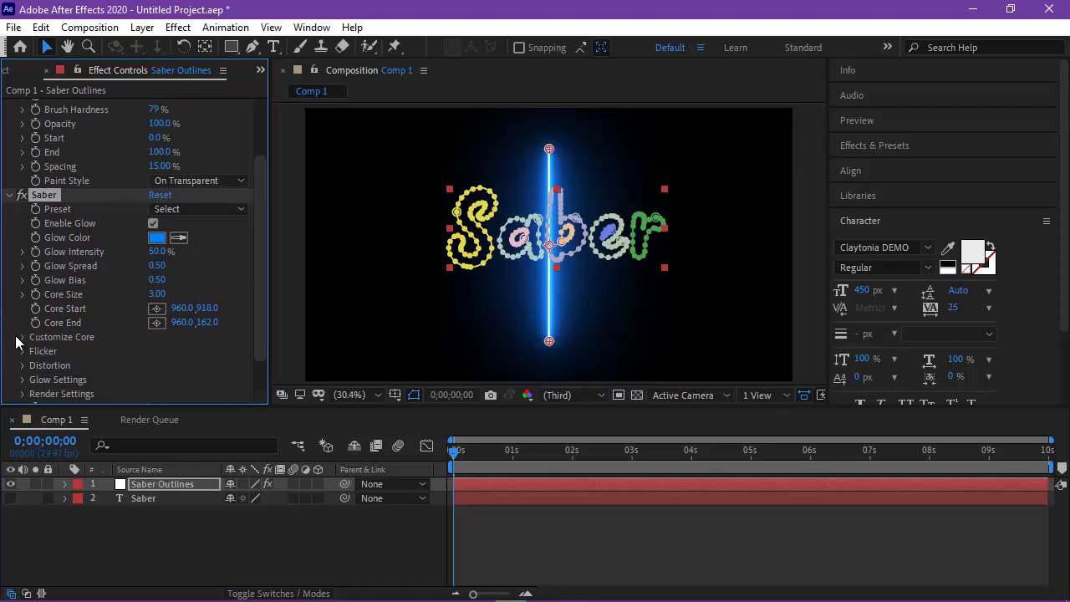
Expand the Saber effect's Customize Core settings and browse the Core Type choices
{"action": "left_click", "coordinate": [22, 336]}
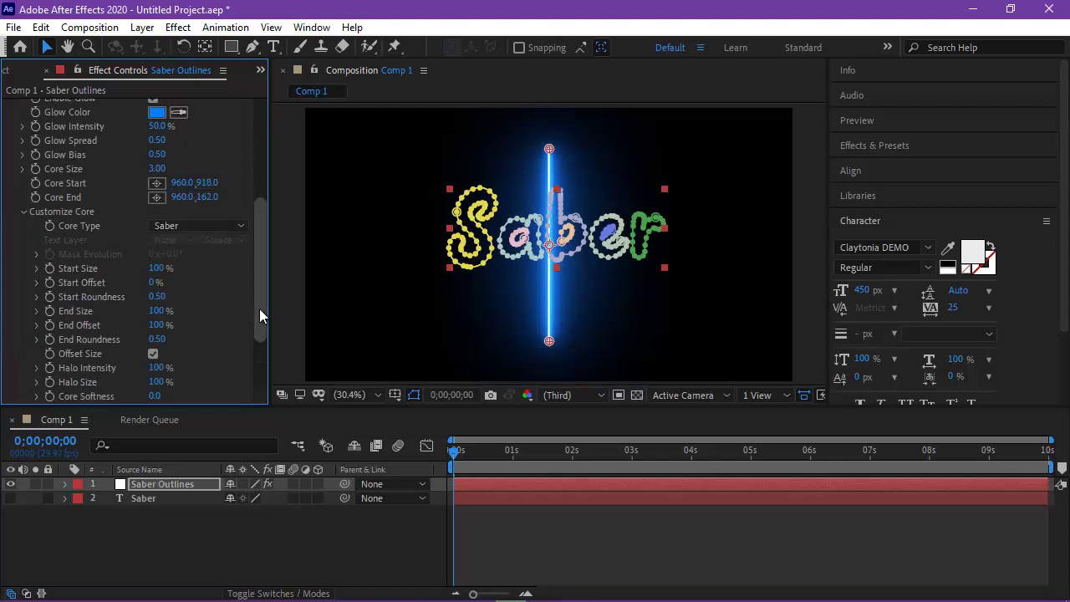
{"action": "mouse_move", "coordinate": [259, 316]}
{"action": "left_mouse_down"}
{"action": "mouse_move", "coordinate": [259, 347]}
{"action": "mouse_move", "coordinate": [259, 329]}
{"action": "left_mouse_up"}
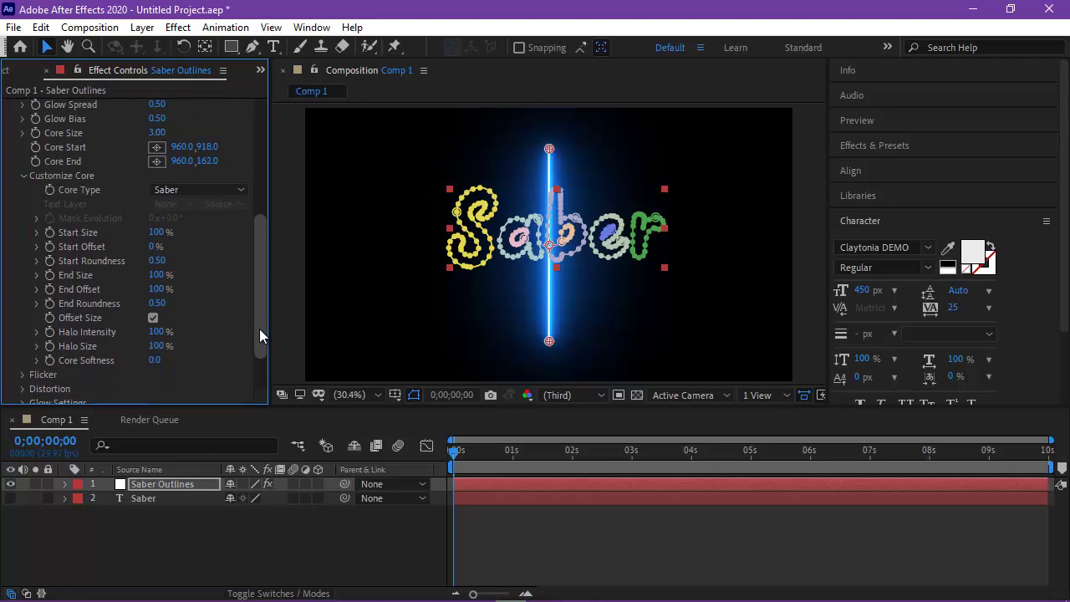
{"action": "left_click", "coordinate": [243, 190]}
{"action": "left_click", "coordinate": [25, 177]}
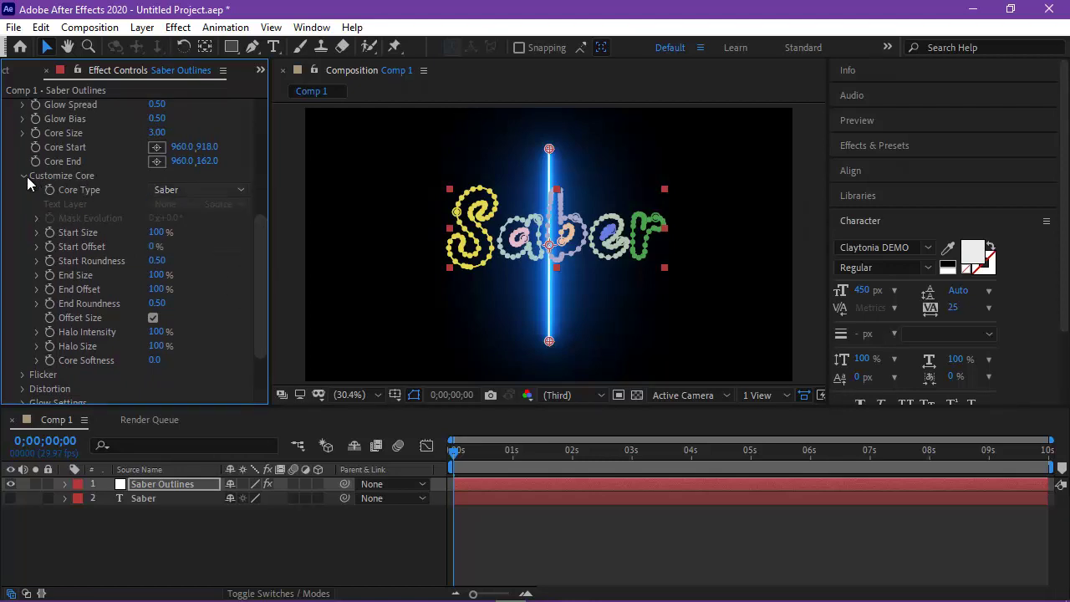
{"action": "left_click", "coordinate": [25, 177]}
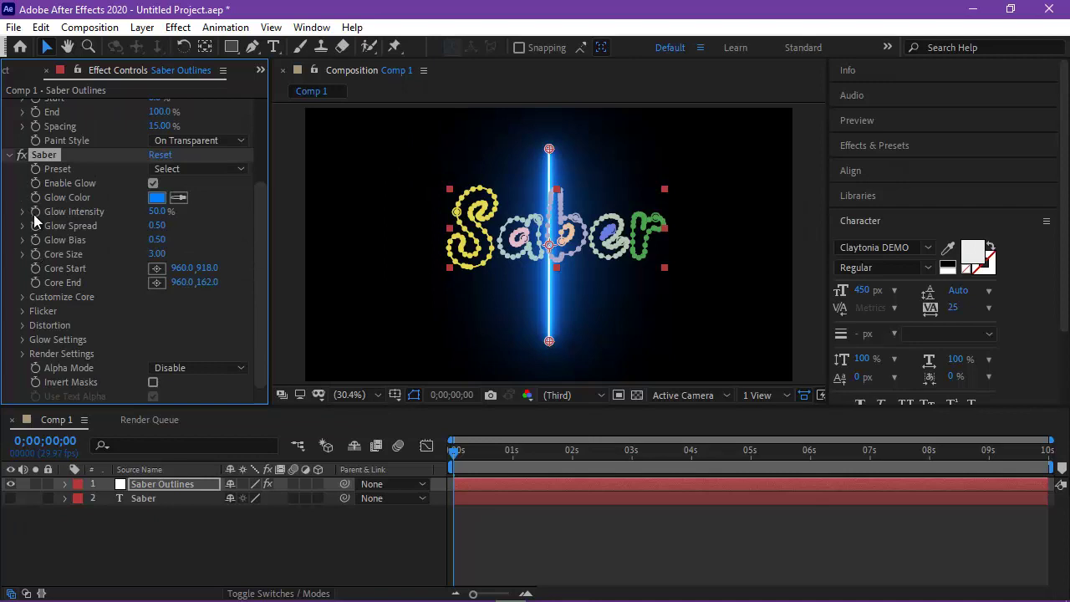
{"action": "left_click", "coordinate": [24, 296]}
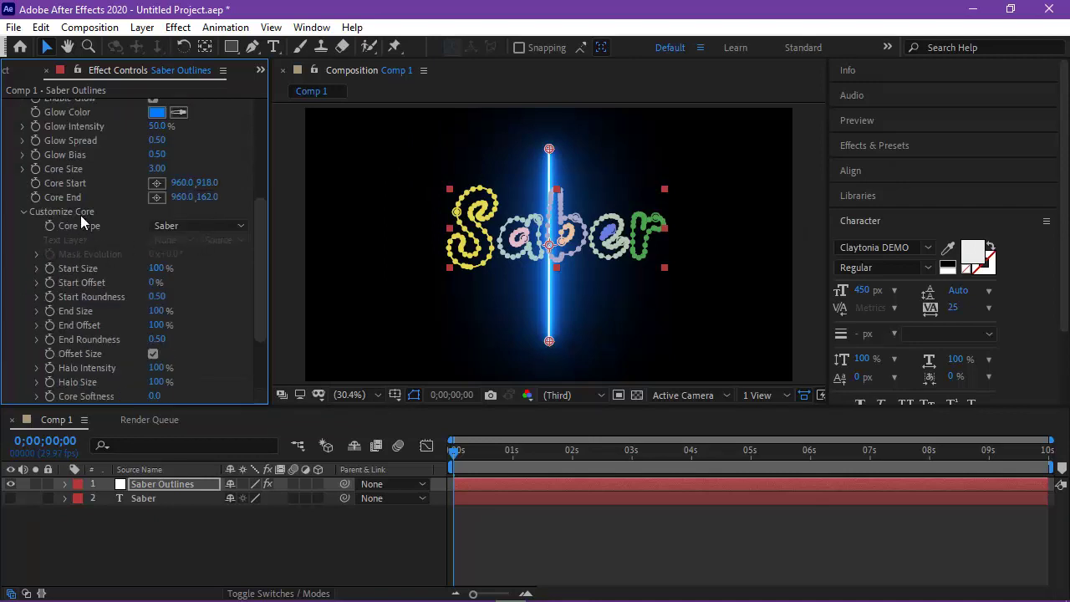
Set the Saber Core Type to Layer Masks and reselect the Saber Outlines layer
{"action": "left_click", "coordinate": [239, 228]}
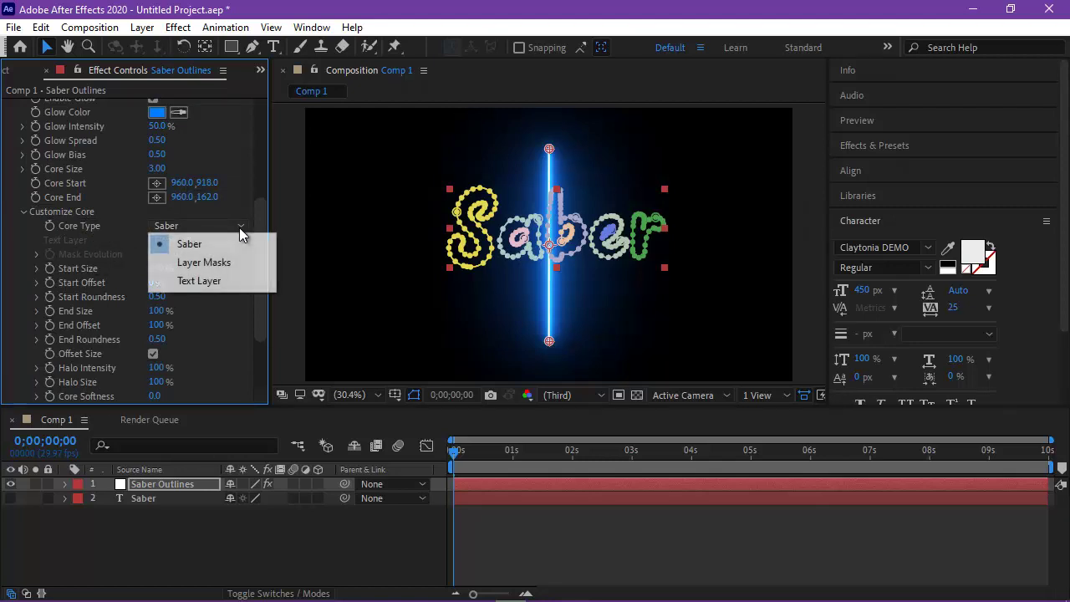
{"action": "left_click", "coordinate": [225, 264]}
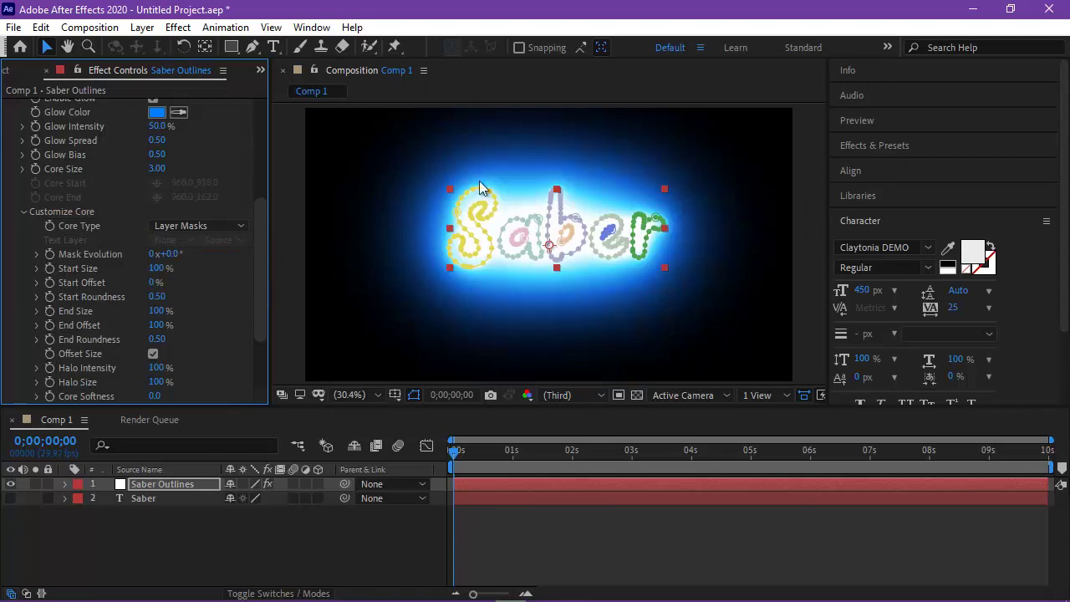
{"action": "left_click", "coordinate": [299, 512]}
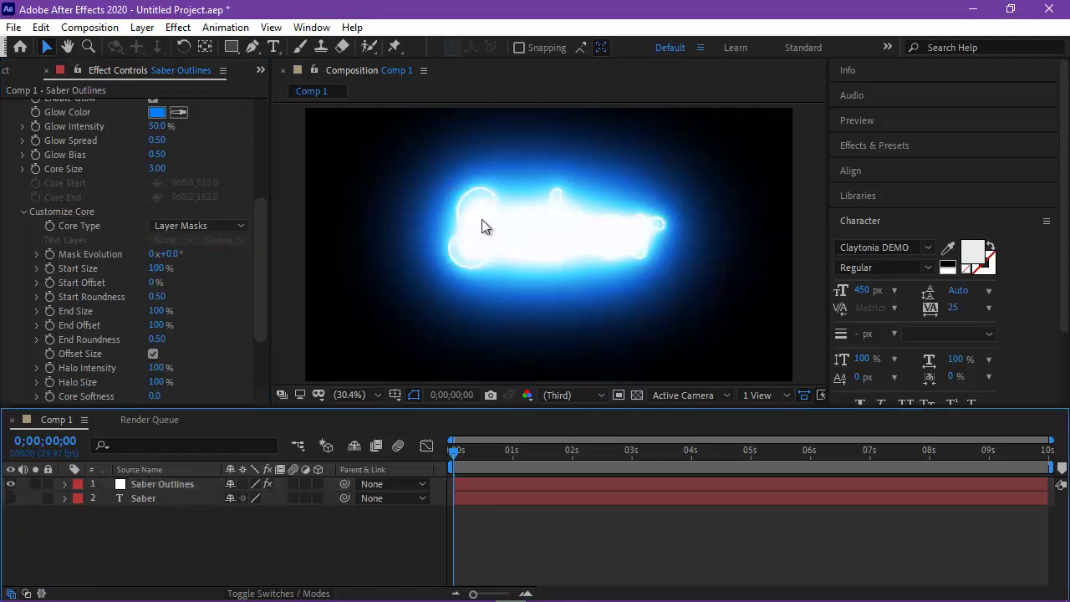
{"action": "left_click", "coordinate": [159, 485]}
{"action": "left_click", "coordinate": [157, 485]}
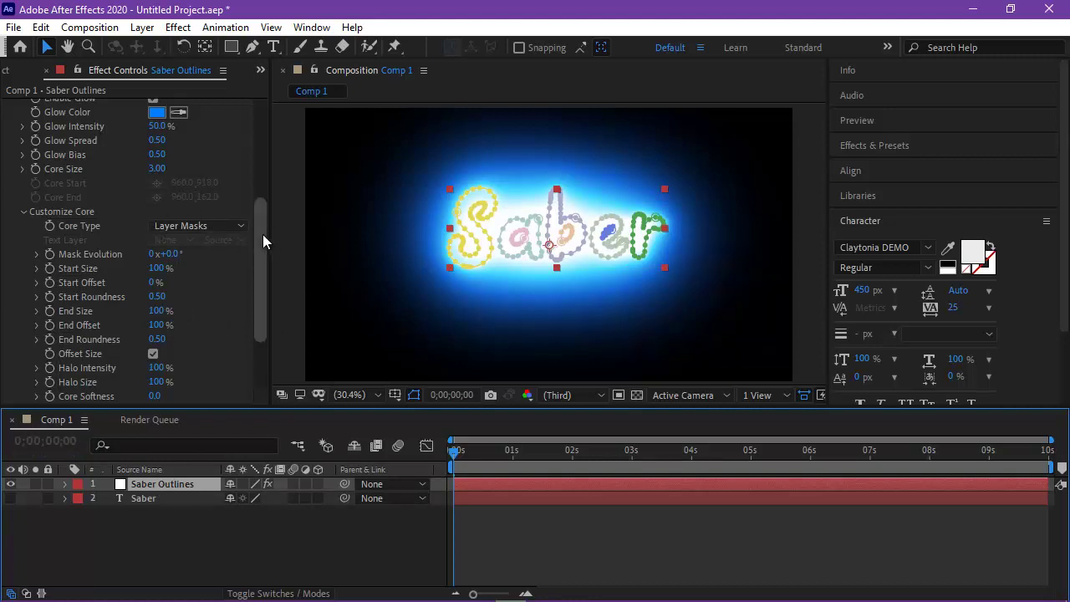
{"action": "left_click_drag", "start_coordinate": [263, 234], "coordinate": [271, 158]}
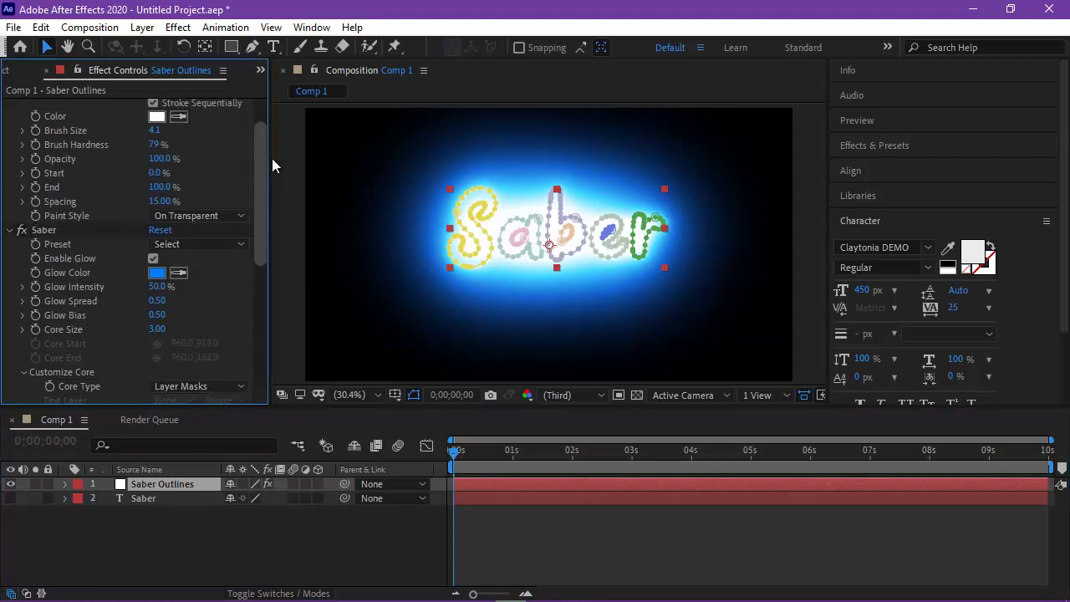
{"action": "left_click", "coordinate": [243, 242]}
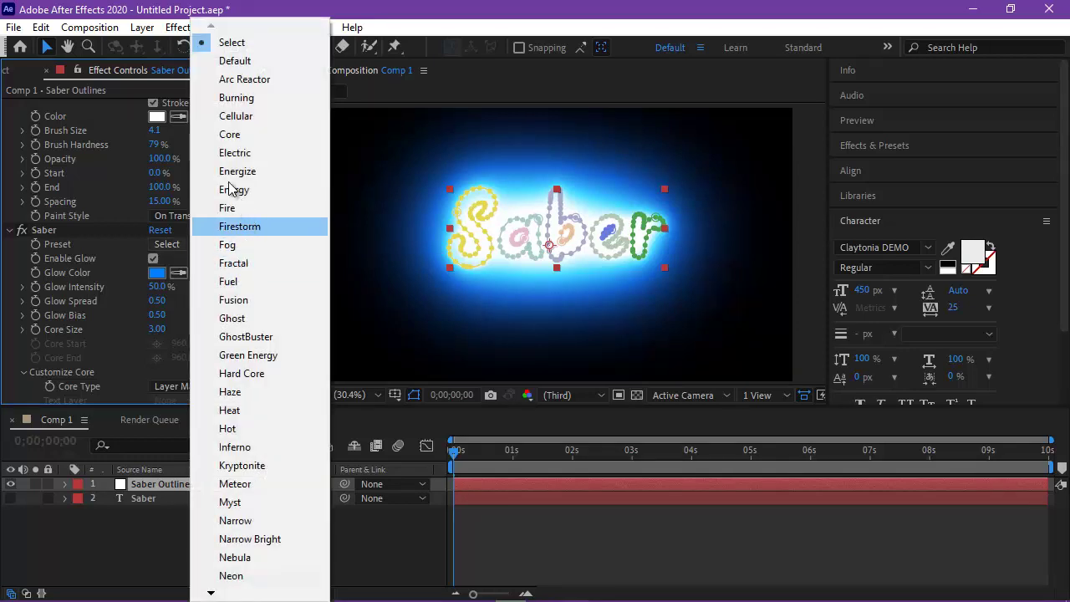
Apply the Arc Reactor Saber preset, deselect the layer and play a preview
{"action": "left_click", "coordinate": [266, 80]}
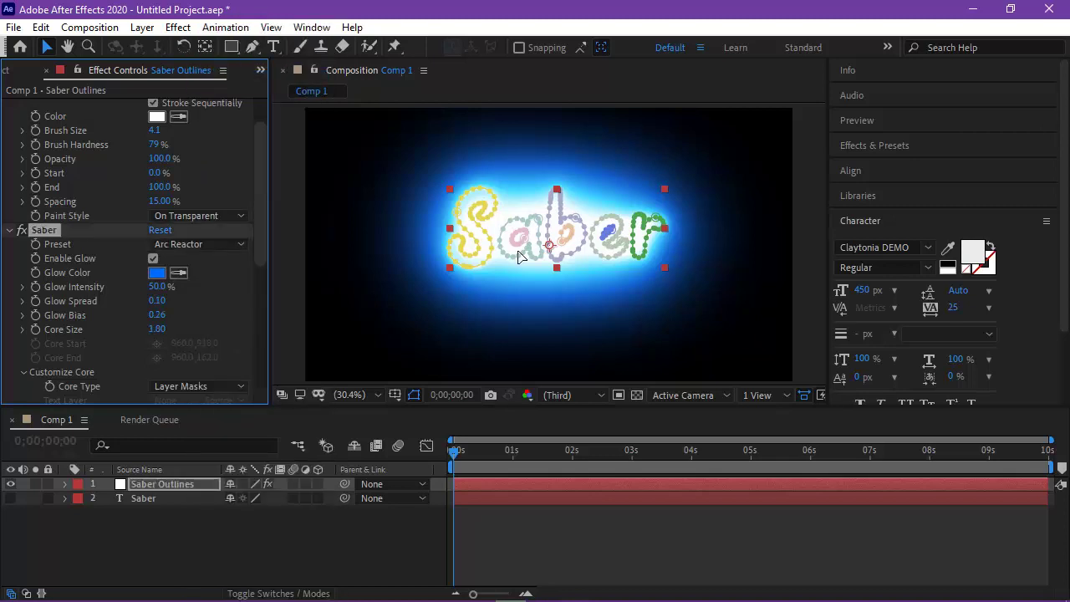
{"action": "left_click", "coordinate": [302, 518]}
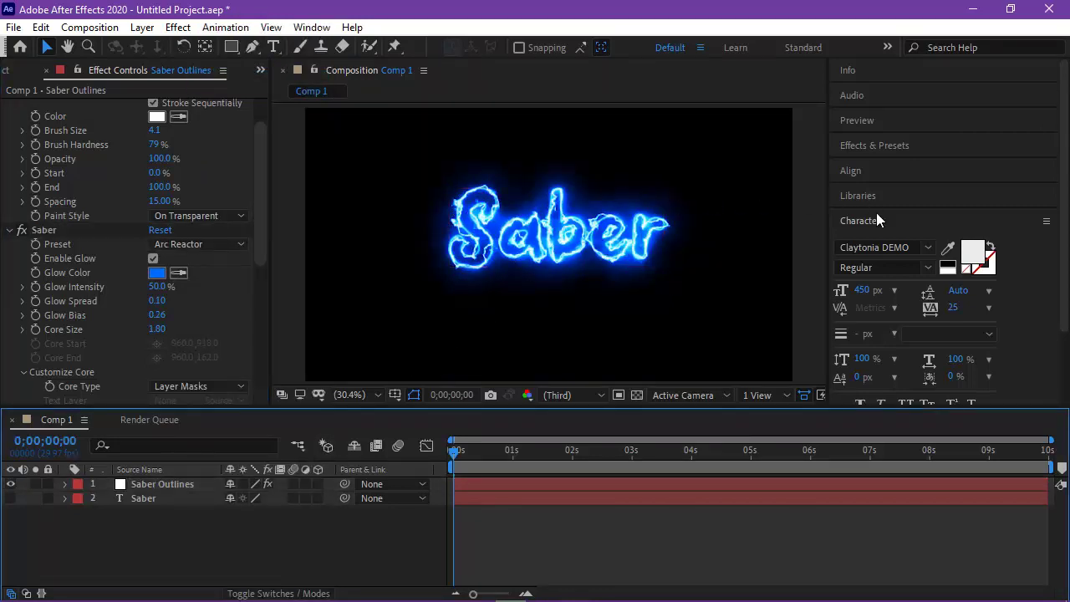
{"action": "left_click", "coordinate": [864, 122]}
{"action": "left_click", "coordinate": [911, 144]}
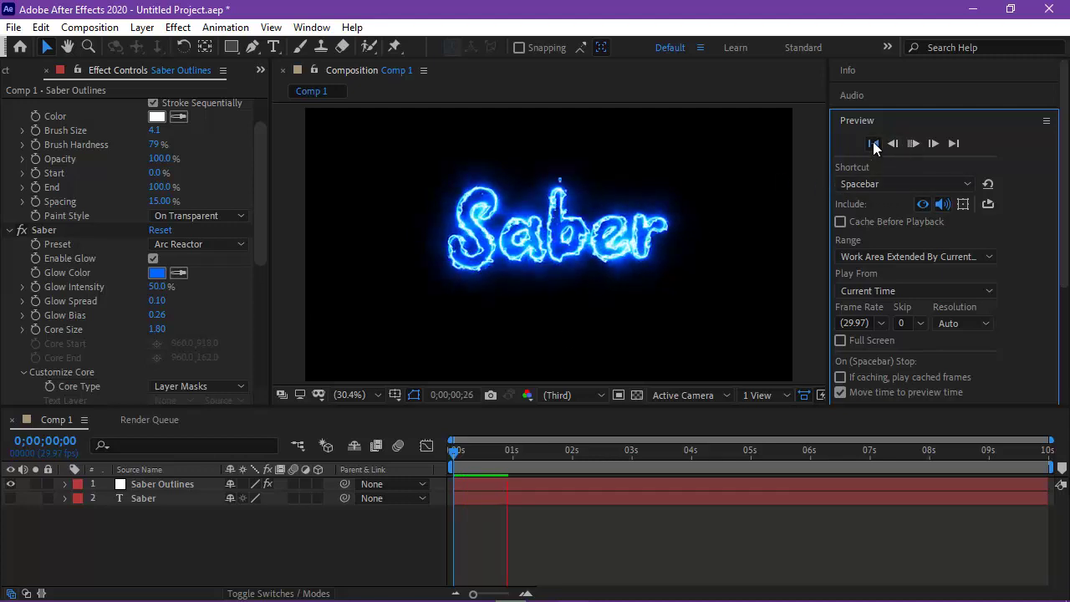
Replay the Arc Reactor preview and stop it at 1;07
{"action": "left_click", "coordinate": [912, 144]}
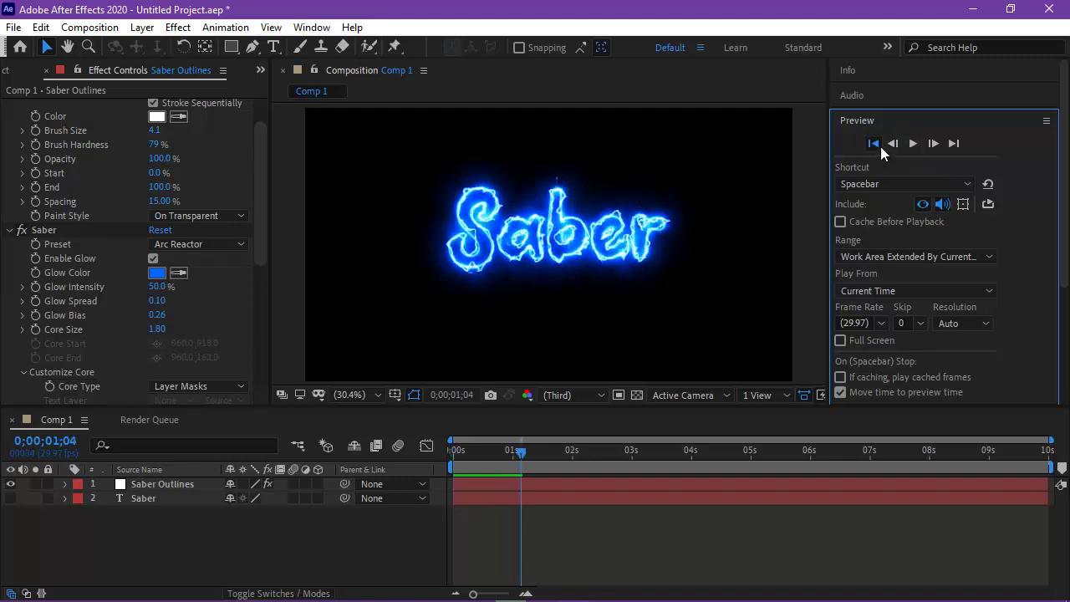
{"action": "left_click", "coordinate": [872, 143]}
{"action": "left_click", "coordinate": [913, 144]}
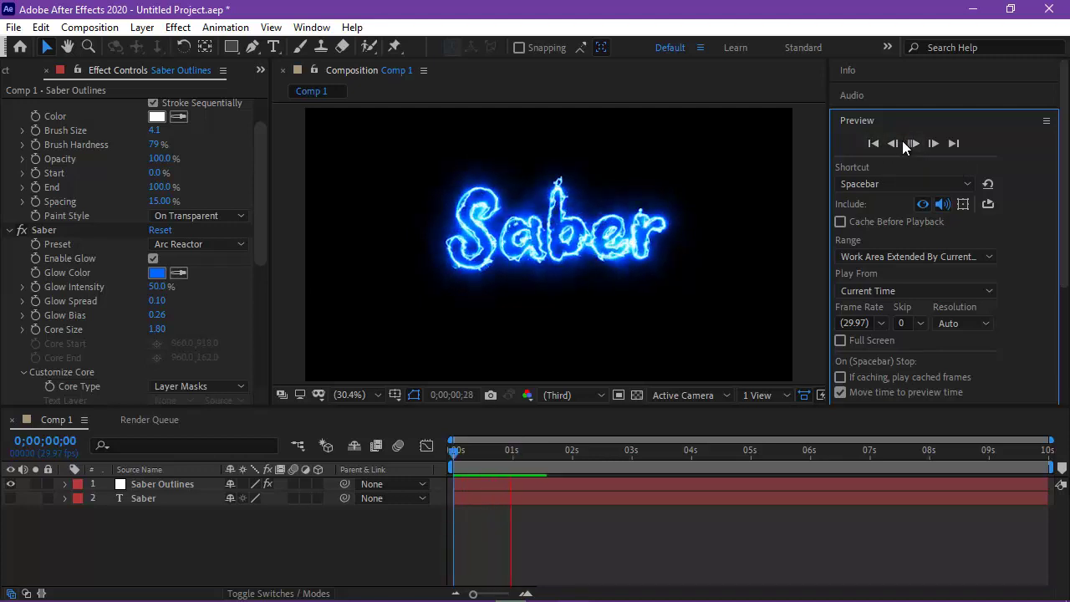
{"action": "left_click", "coordinate": [912, 144]}
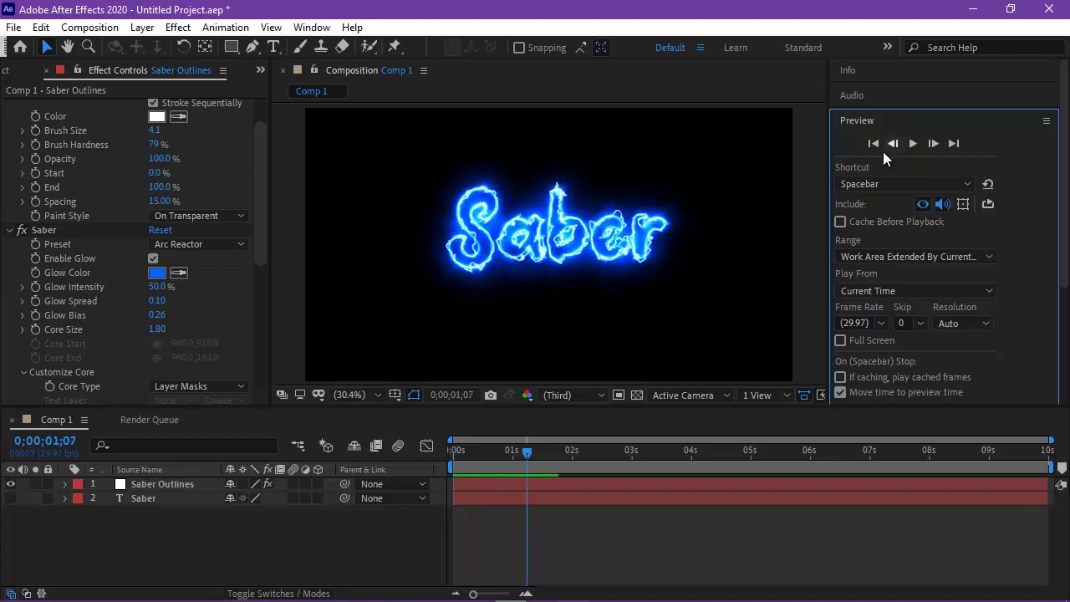
Change the Saber Glow Color to orange and deselect the layer
{"action": "left_click", "coordinate": [156, 275]}
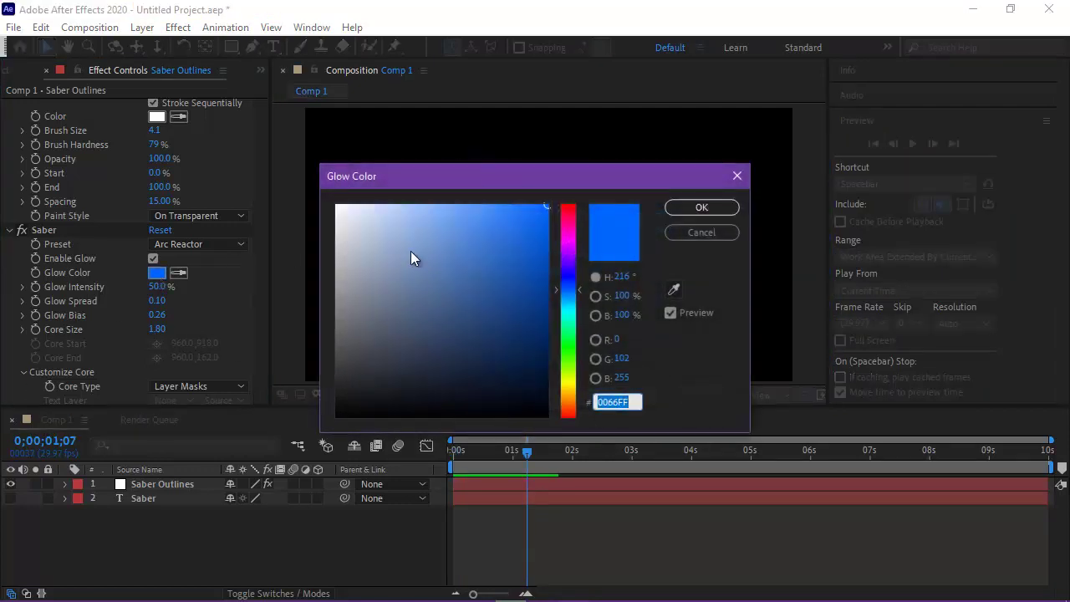
{"action": "left_click_drag", "start_coordinate": [570, 247], "coordinate": [572, 400]}
{"action": "left_click", "coordinate": [701, 207]}
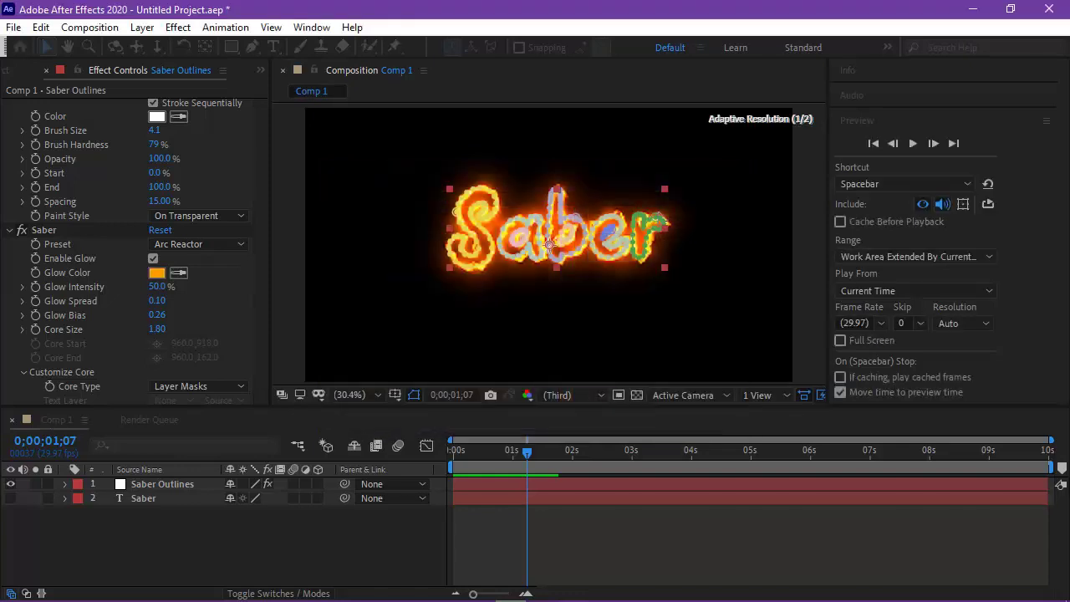
{"action": "left_click", "coordinate": [379, 518]}
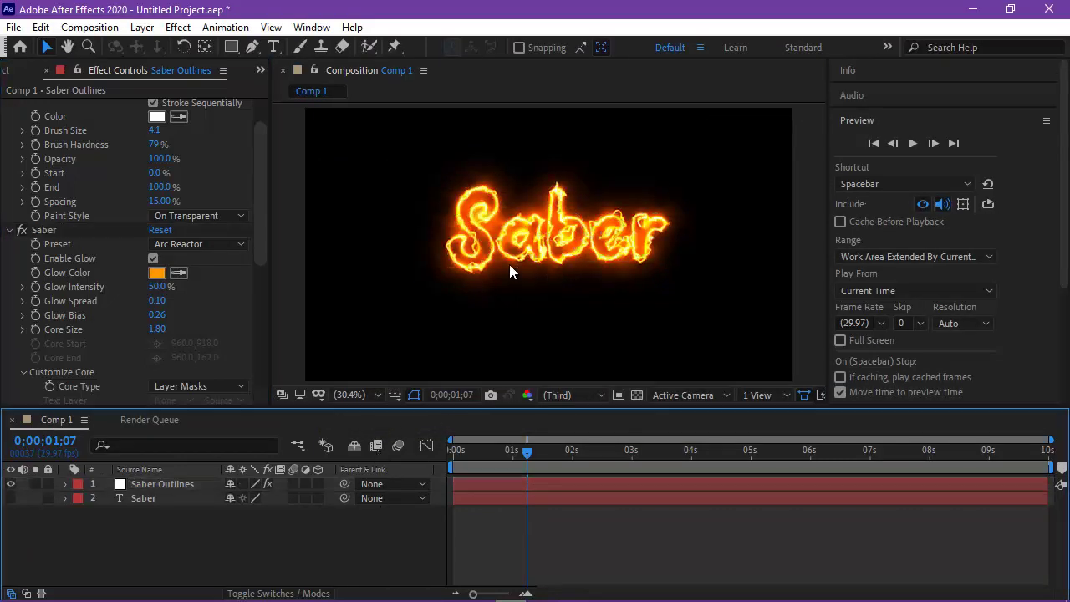
Switch Saber to the Fire preset with lower glow intensity and preview it from the first frame
{"action": "left_click", "coordinate": [245, 244]}
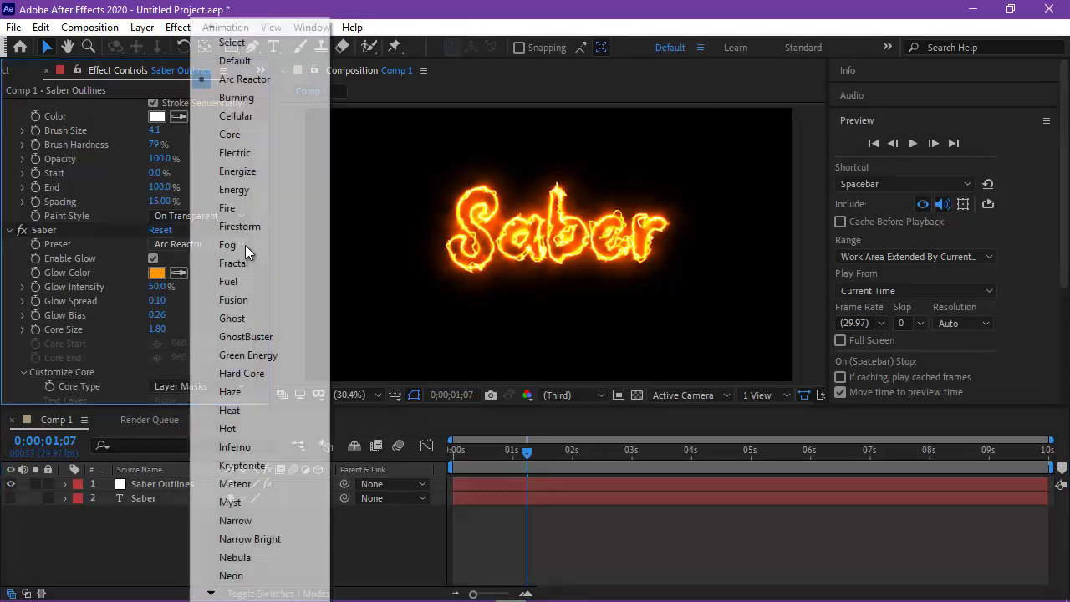
{"action": "left_click", "coordinate": [243, 209]}
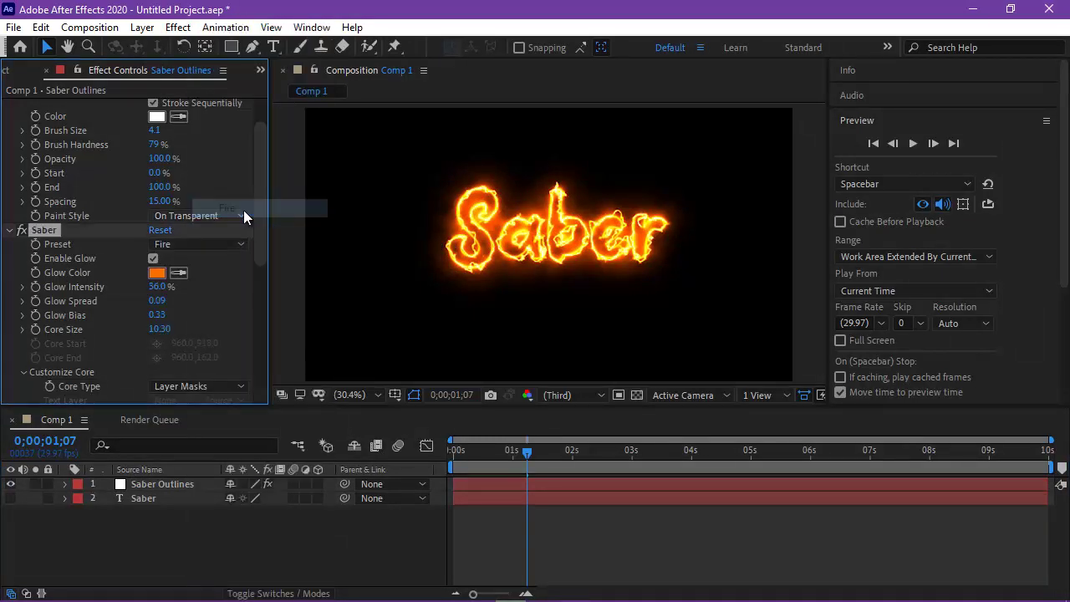
{"action": "left_click", "coordinate": [292, 487]}
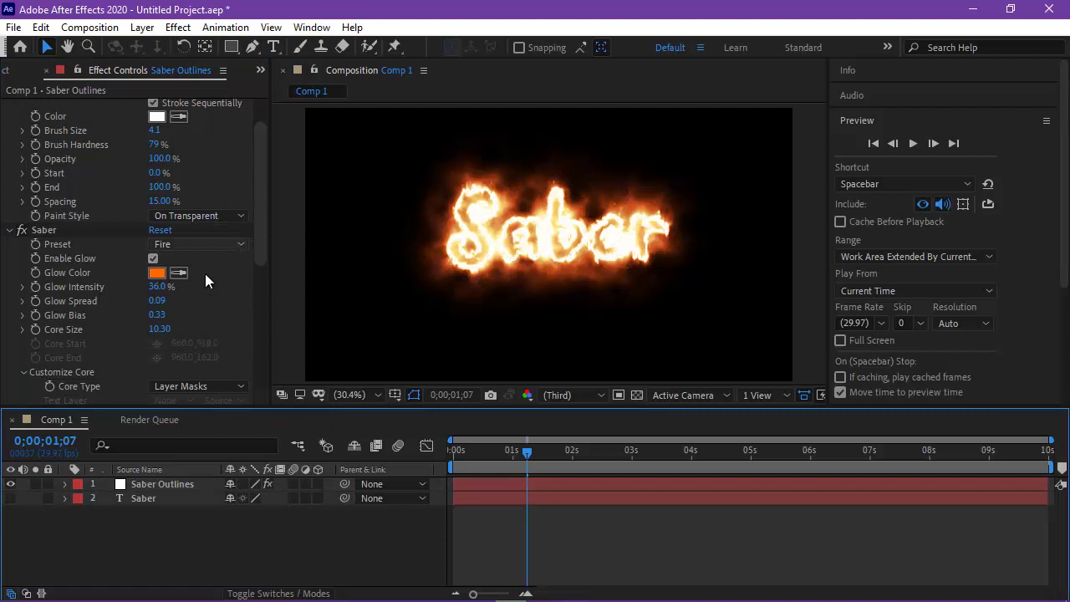
{"action": "left_click_drag", "start_coordinate": [154, 288], "coordinate": [151, 287]}
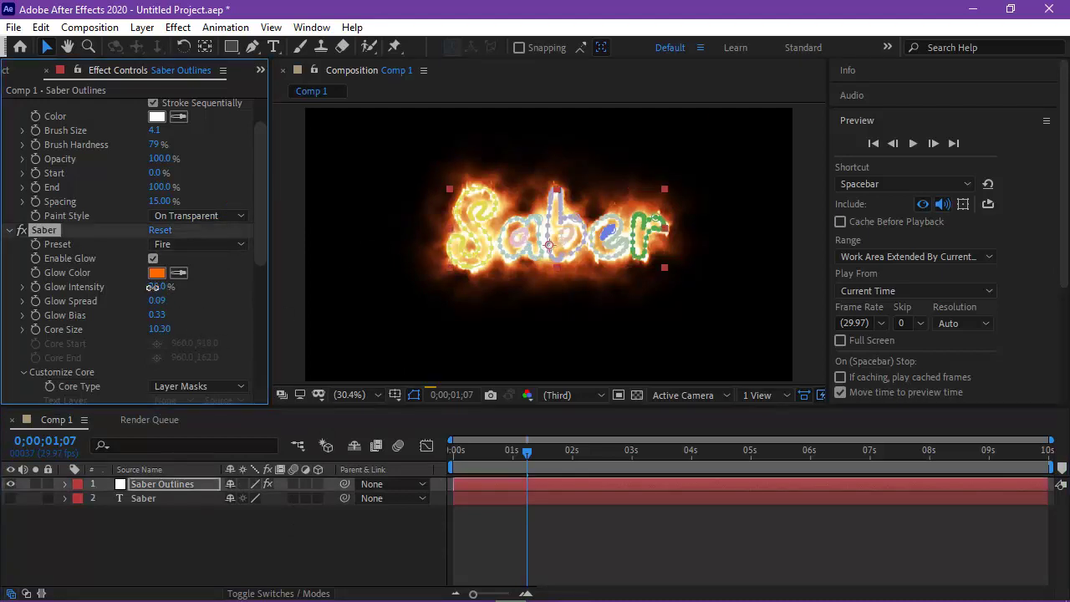
{"action": "left_click", "coordinate": [204, 515]}
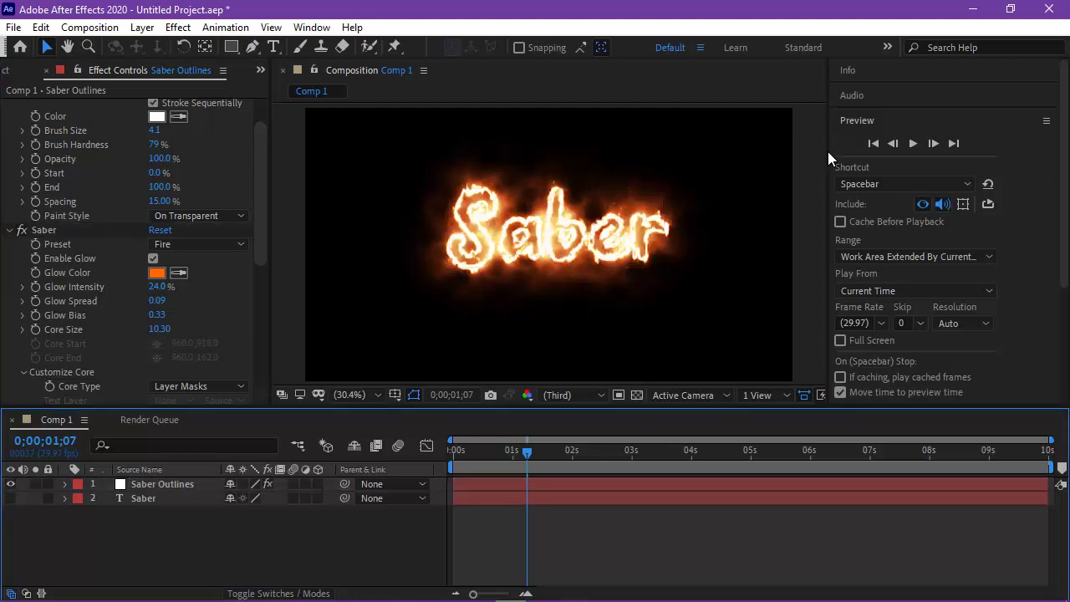
{"action": "left_click", "coordinate": [870, 143]}
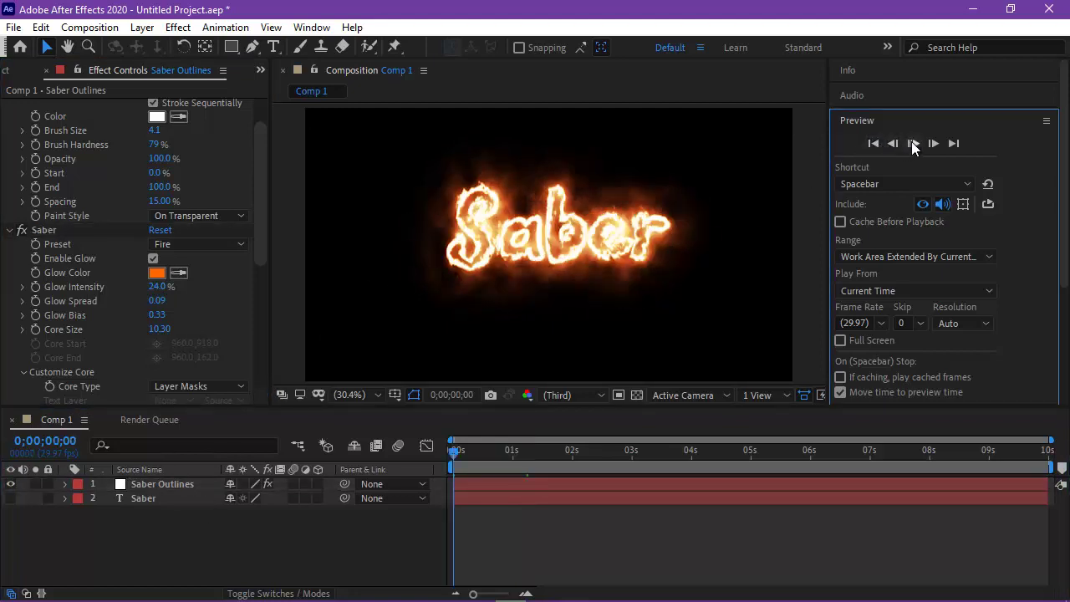
{"action": "left_click", "coordinate": [909, 141]}
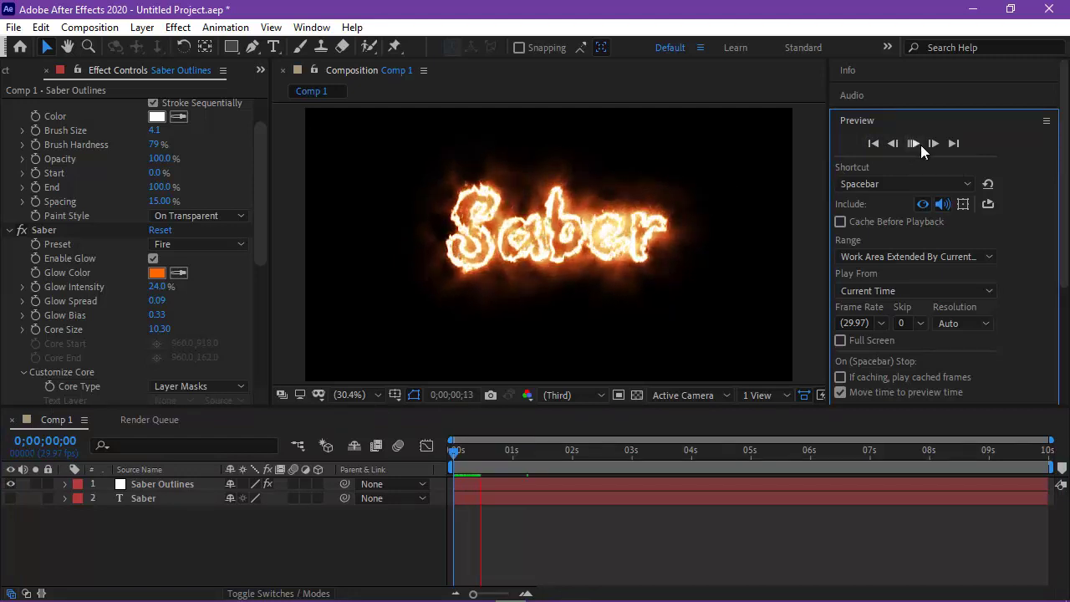
{"action": "left_click", "coordinate": [878, 141]}
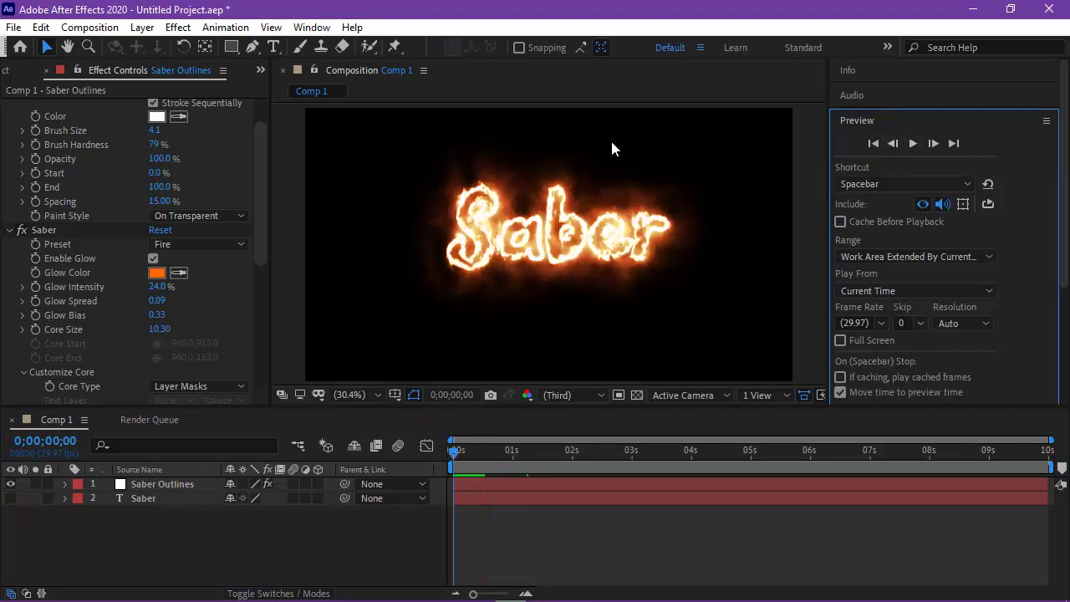
Zoom in on the text and change the Saber preset to Electric
{"action": "key", "text": "slash"}
{"action": "scroll", "coordinate": [579, 215], "scroll_direction": "down", "scroll_amount": 2}
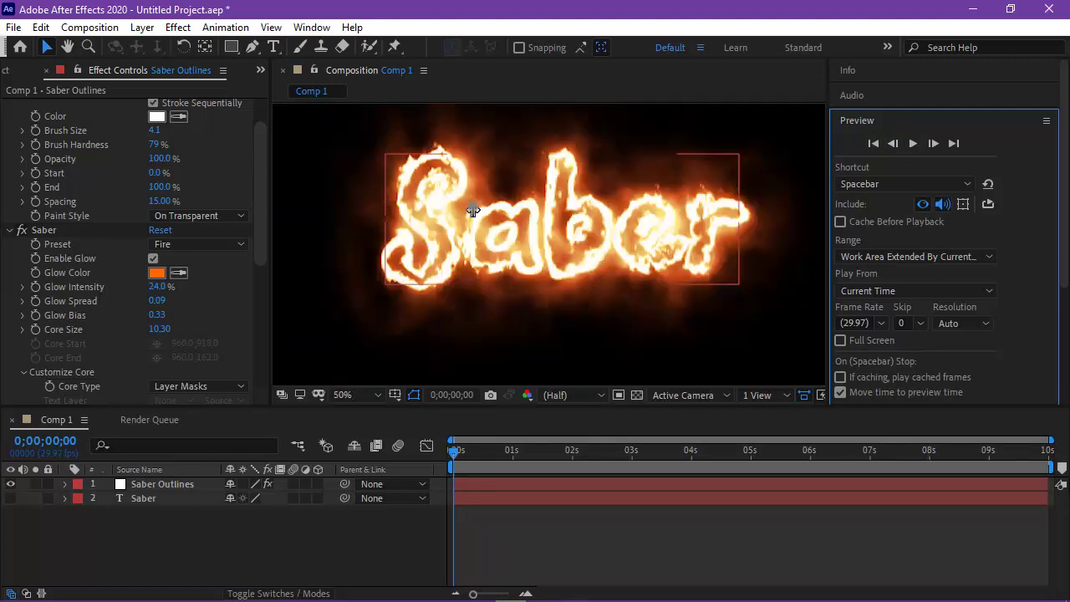
{"action": "left_click", "coordinate": [234, 244]}
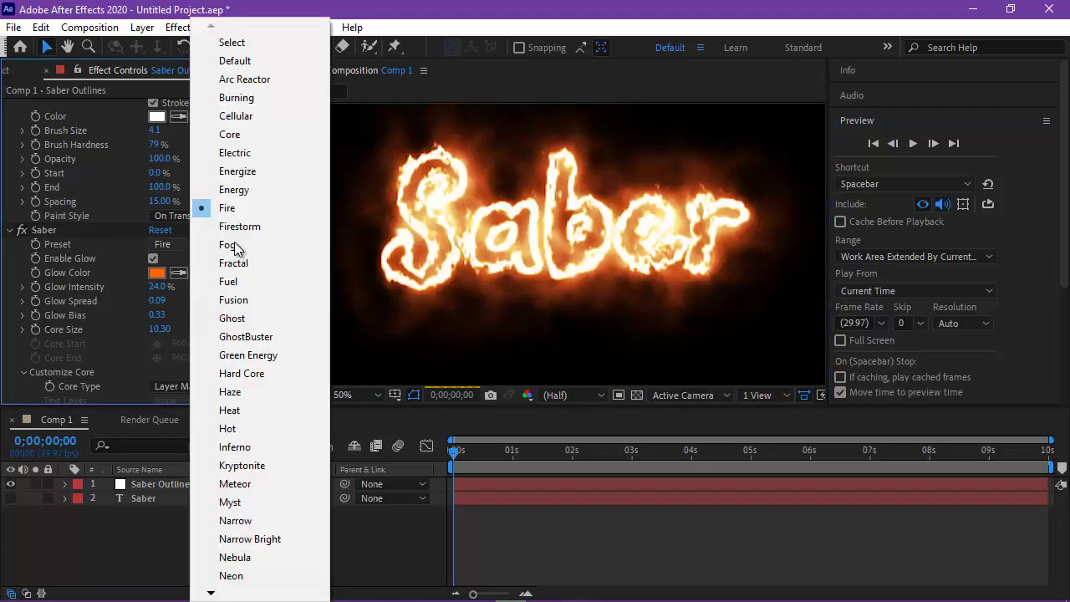
{"action": "left_click", "coordinate": [278, 151]}
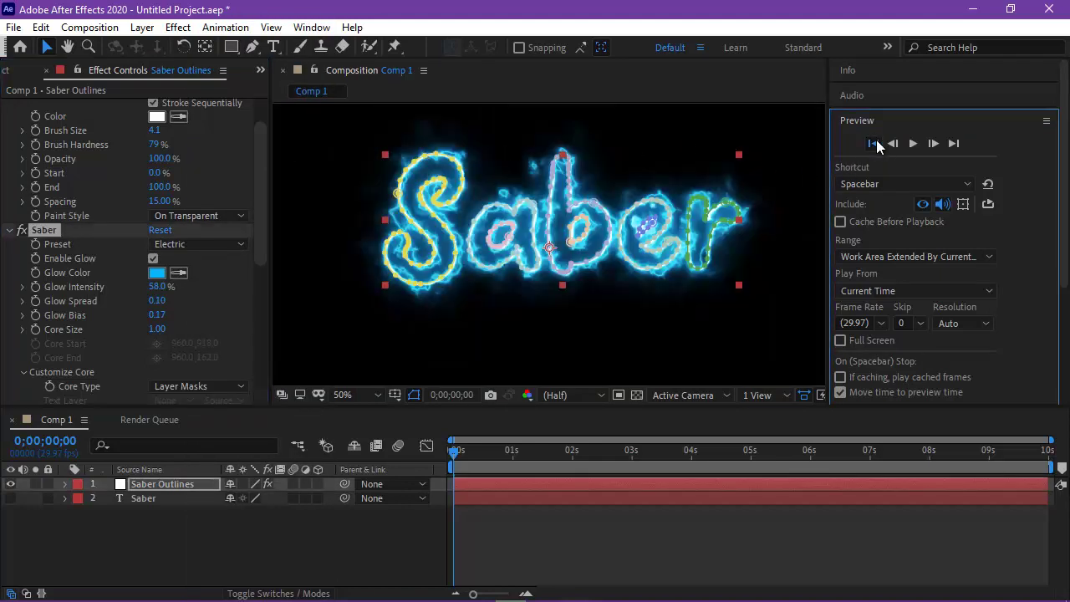
Preview the Electric glow, then lower Glow Intensity to 42%
{"action": "left_click", "coordinate": [912, 143]}
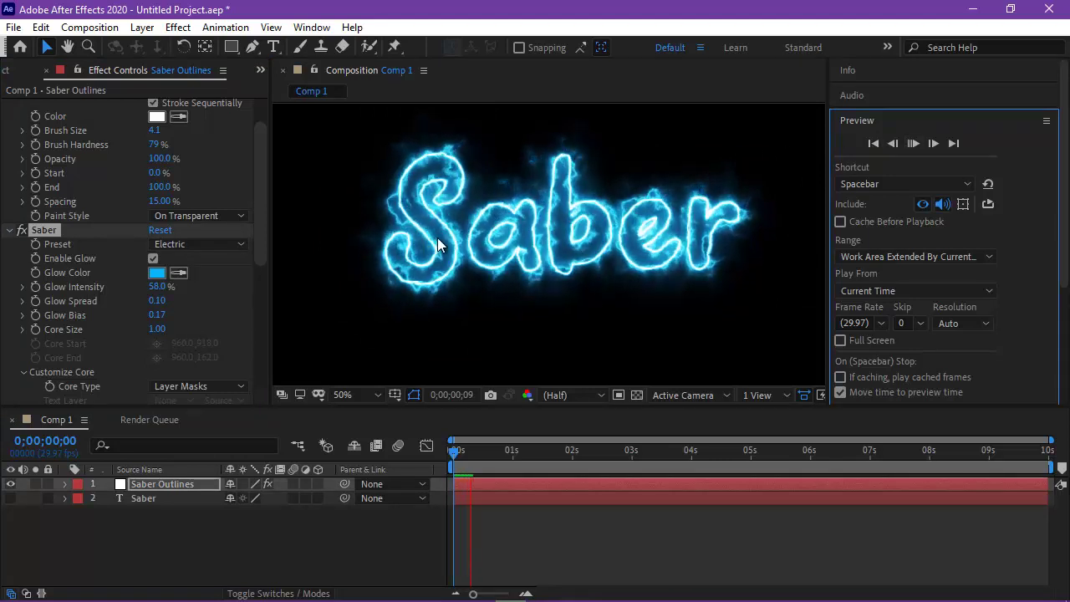
{"action": "left_click", "coordinate": [912, 143]}
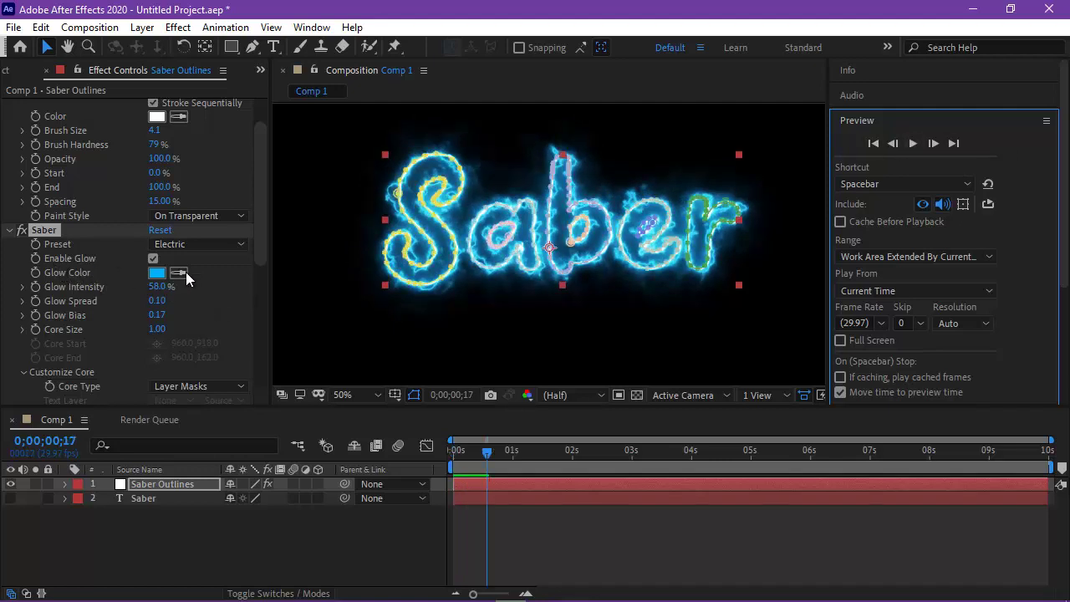
{"action": "left_click_drag", "start_coordinate": [145, 289], "coordinate": [143, 289]}
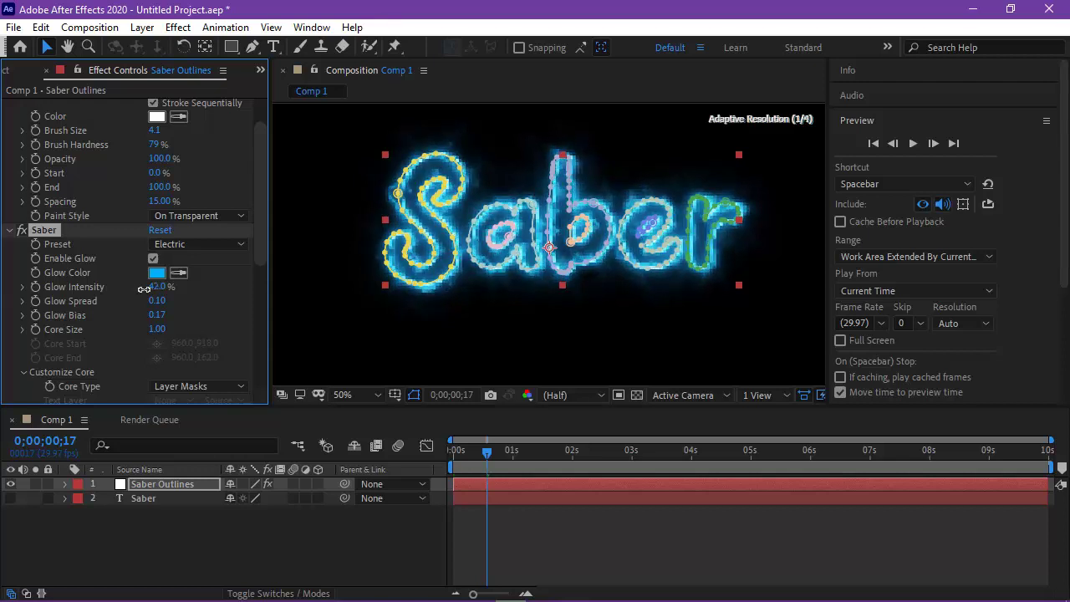
{"action": "key", "text": "comma"}
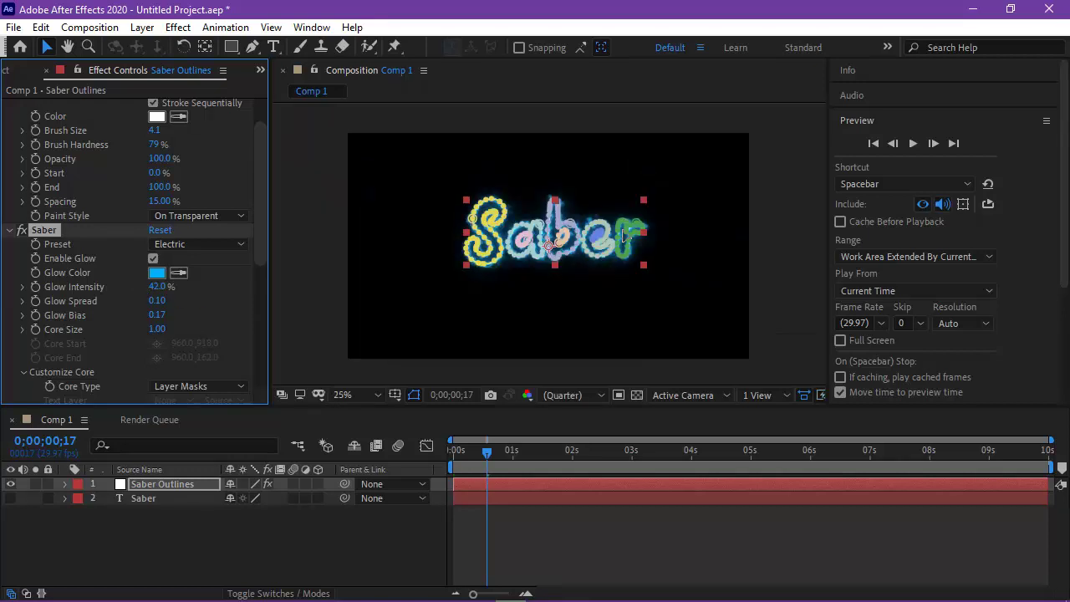
{"action": "key", "text": "period"}
Replay the preview from the first frame and return to the start
{"action": "left_click", "coordinate": [874, 143]}
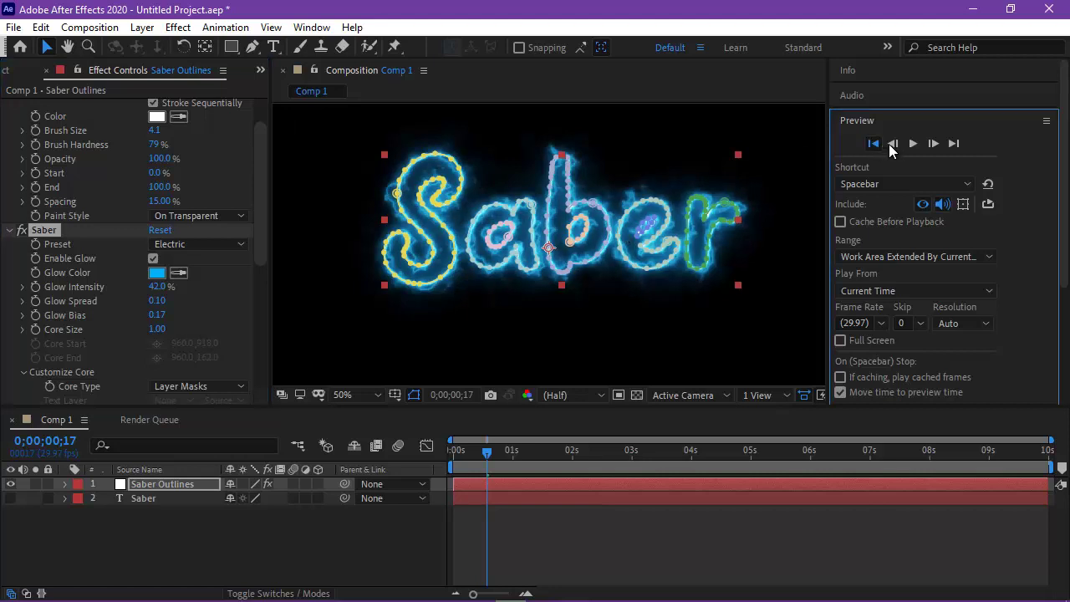
{"action": "left_click", "coordinate": [913, 144]}
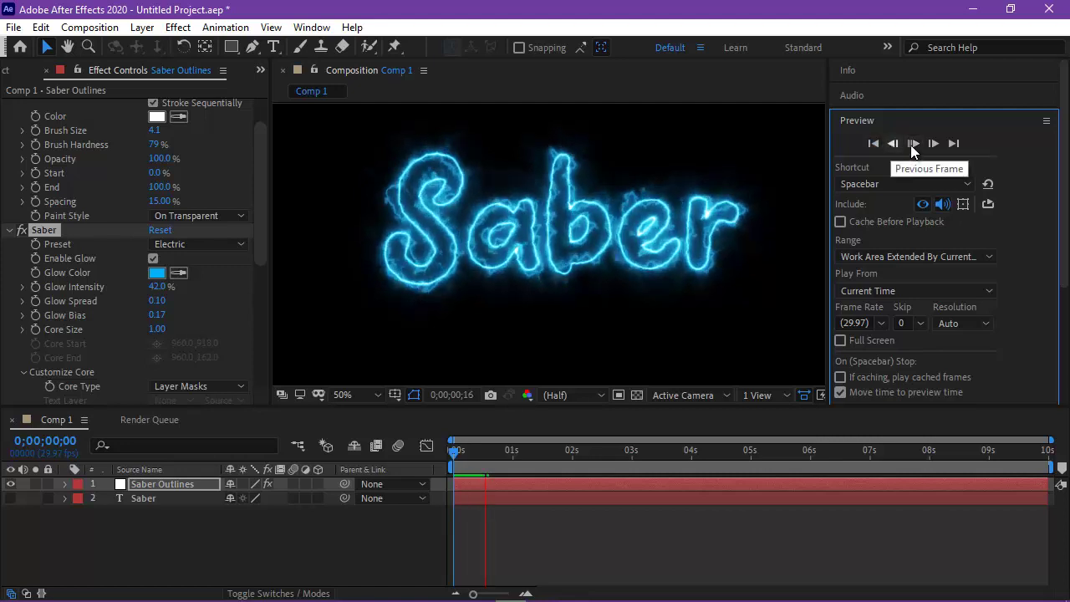
{"action": "left_click", "coordinate": [909, 144]}
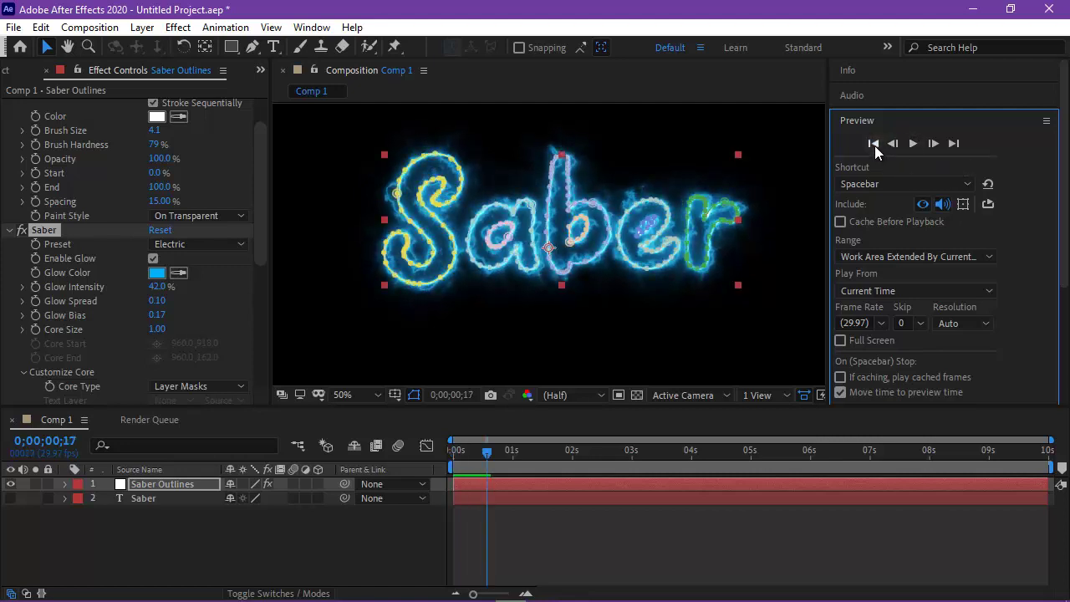
{"action": "left_click", "coordinate": [874, 144]}
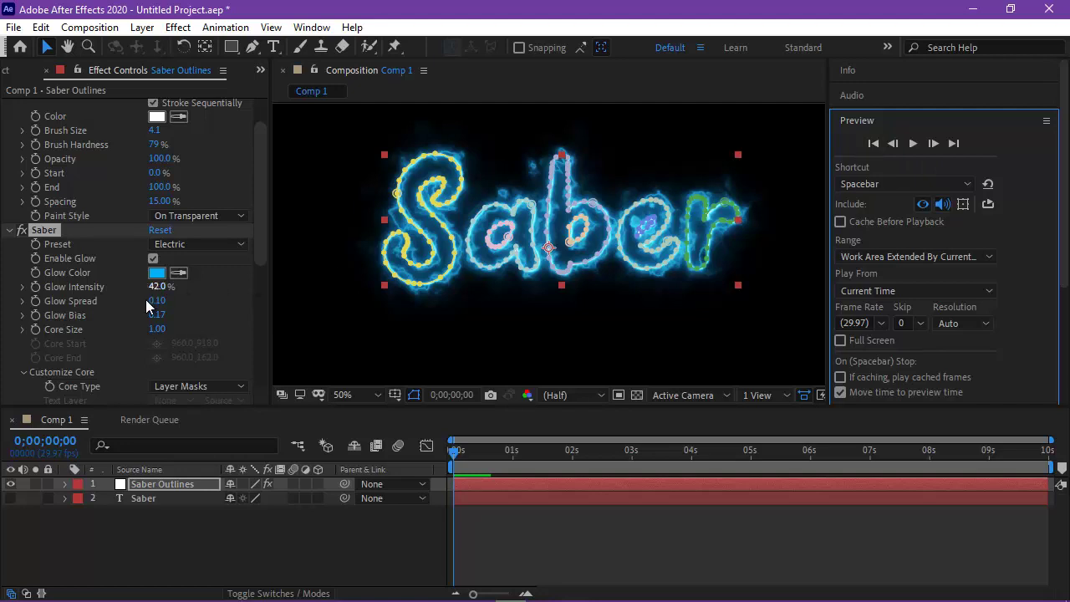
Set the Saber Glow Color to pink and deselect the outlines layer
{"action": "left_click", "coordinate": [157, 274]}
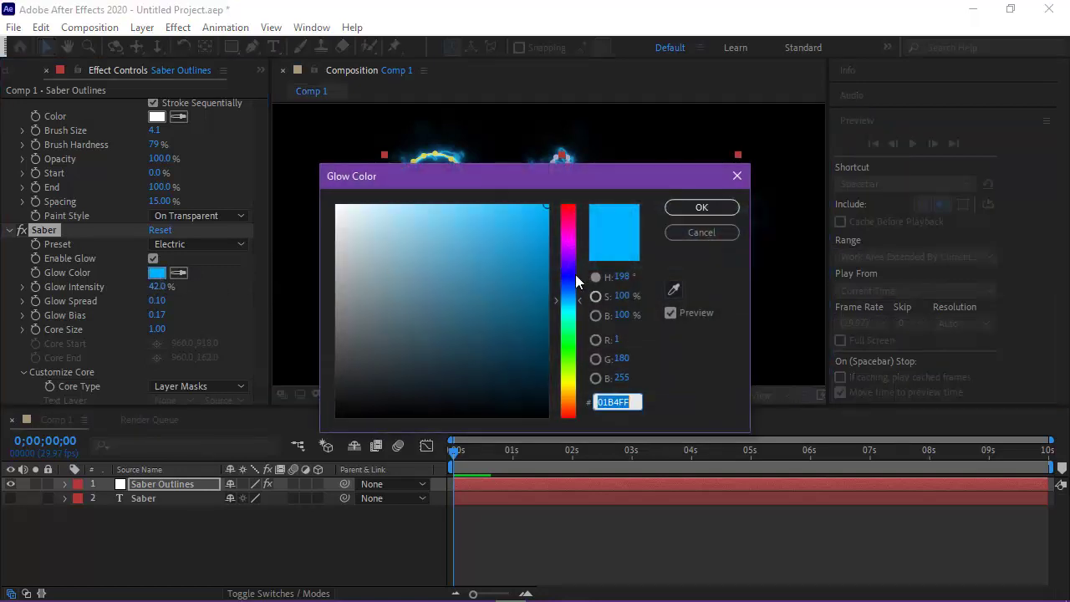
{"action": "left_click", "coordinate": [571, 251]}
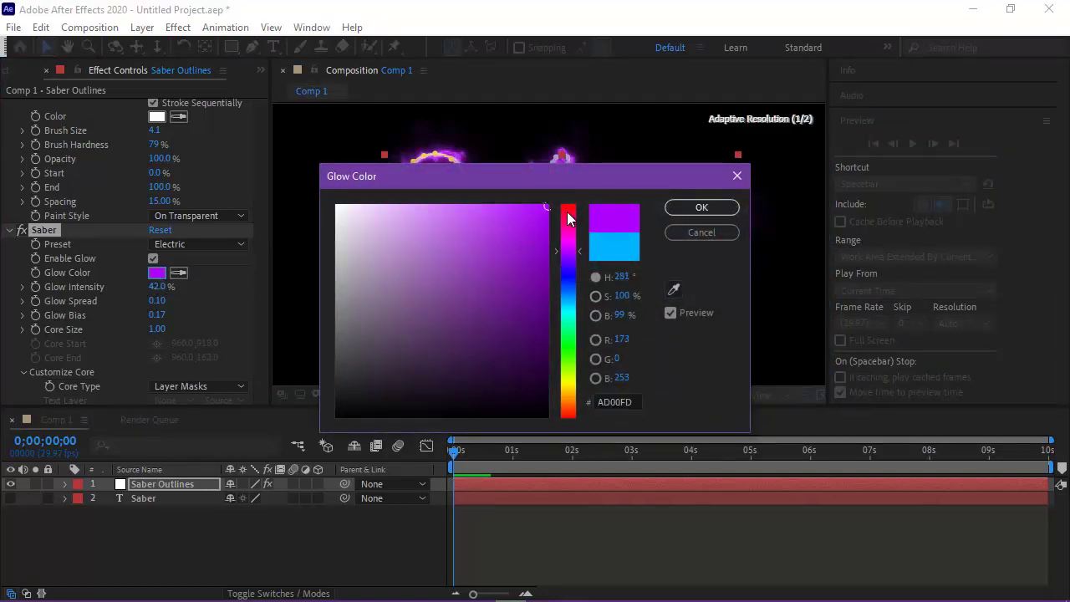
{"action": "left_click", "coordinate": [565, 225]}
{"action": "left_click", "coordinate": [685, 212]}
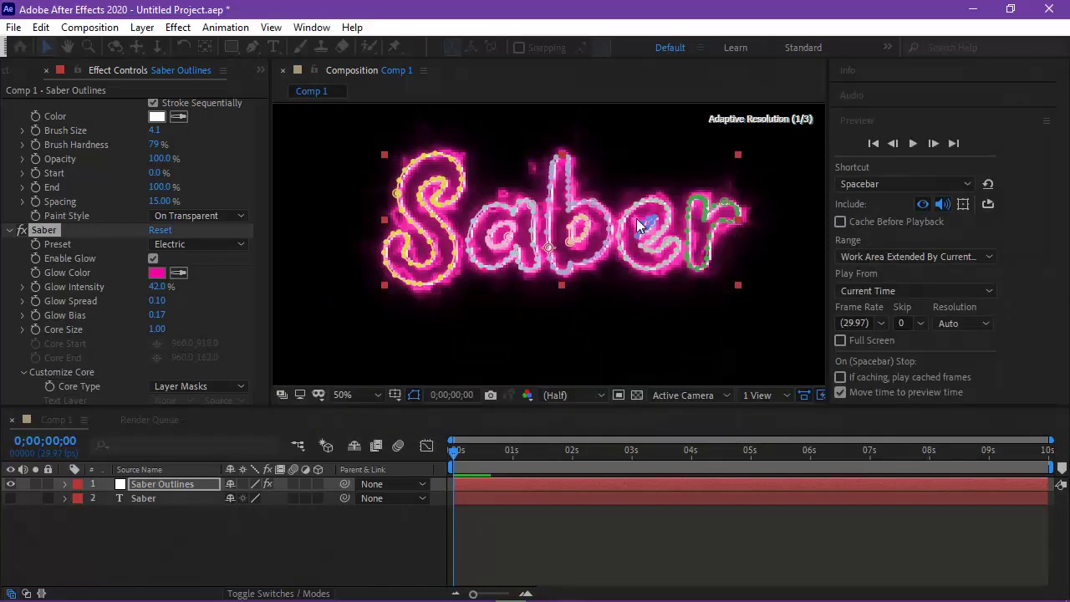
{"action": "left_click", "coordinate": [384, 508]}
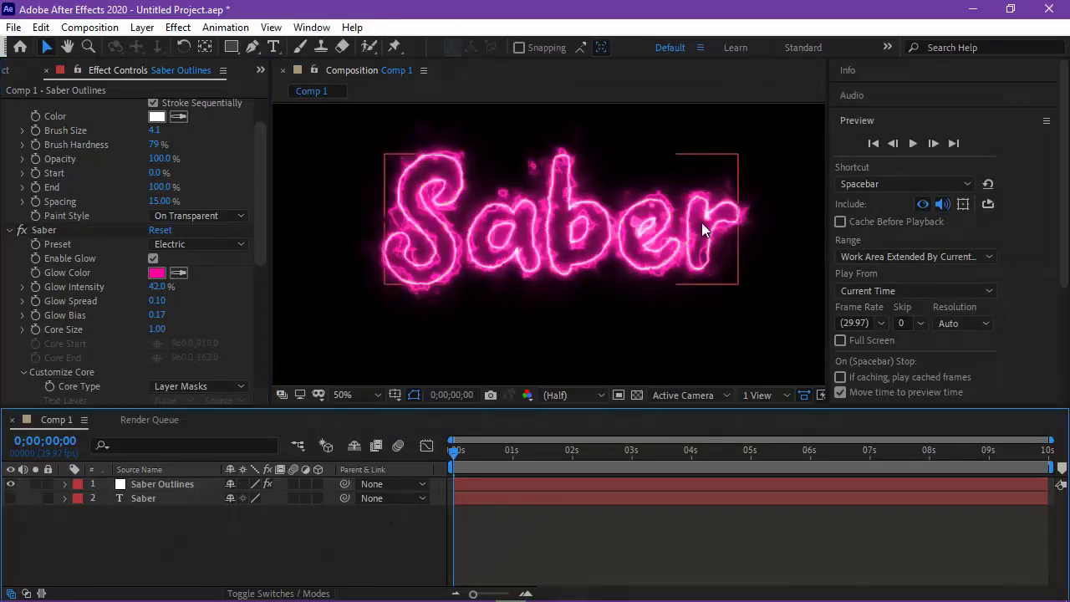
Preview the pink glow twice from the start, ending back at the first frame
{"action": "left_click", "coordinate": [894, 142]}
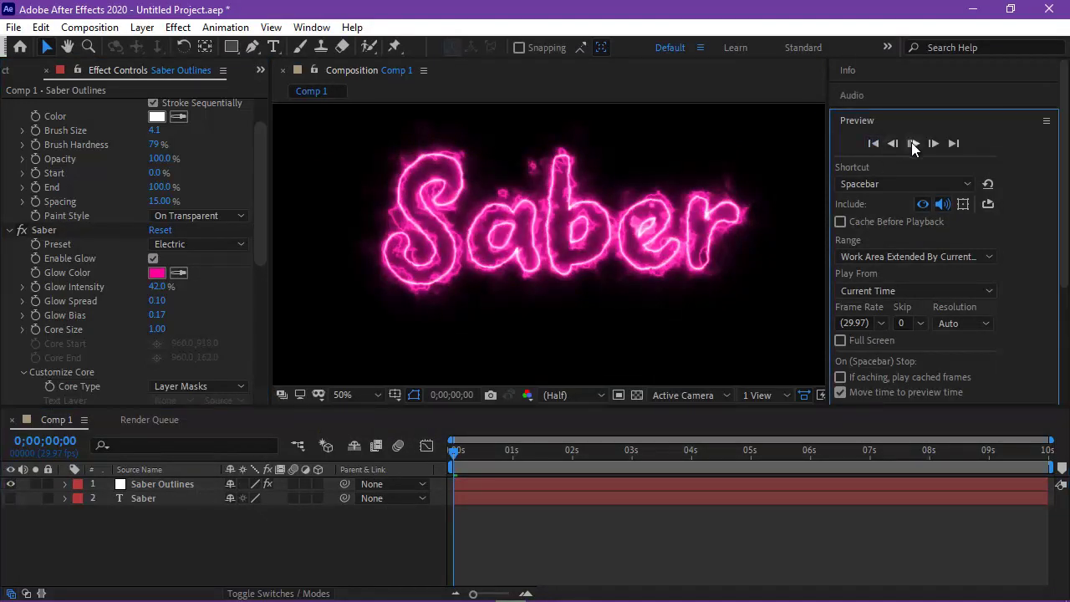
{"action": "left_click", "coordinate": [913, 144]}
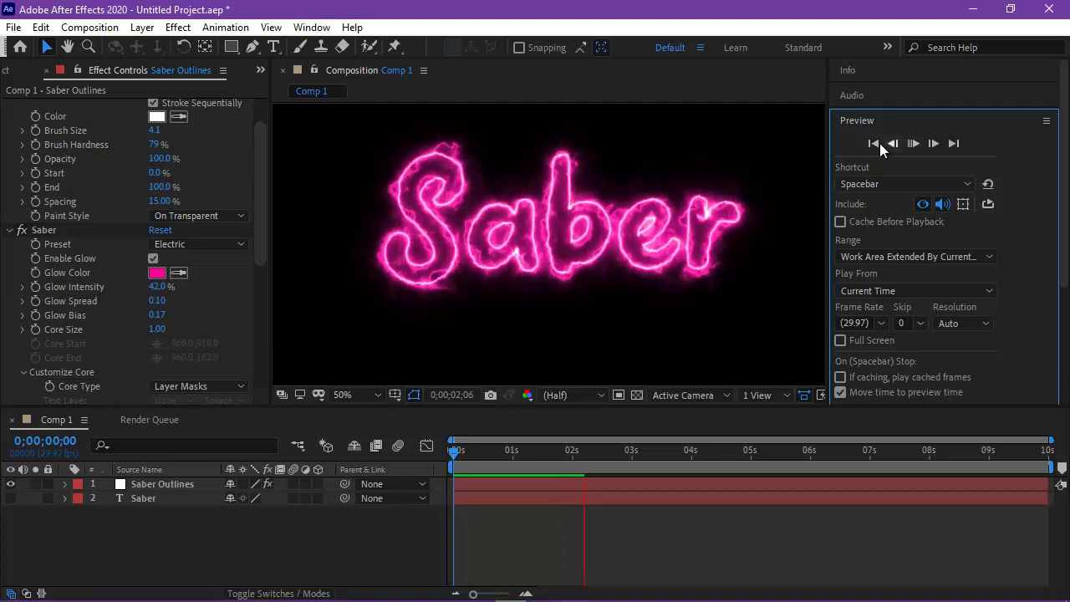
{"action": "left_click", "coordinate": [911, 143]}
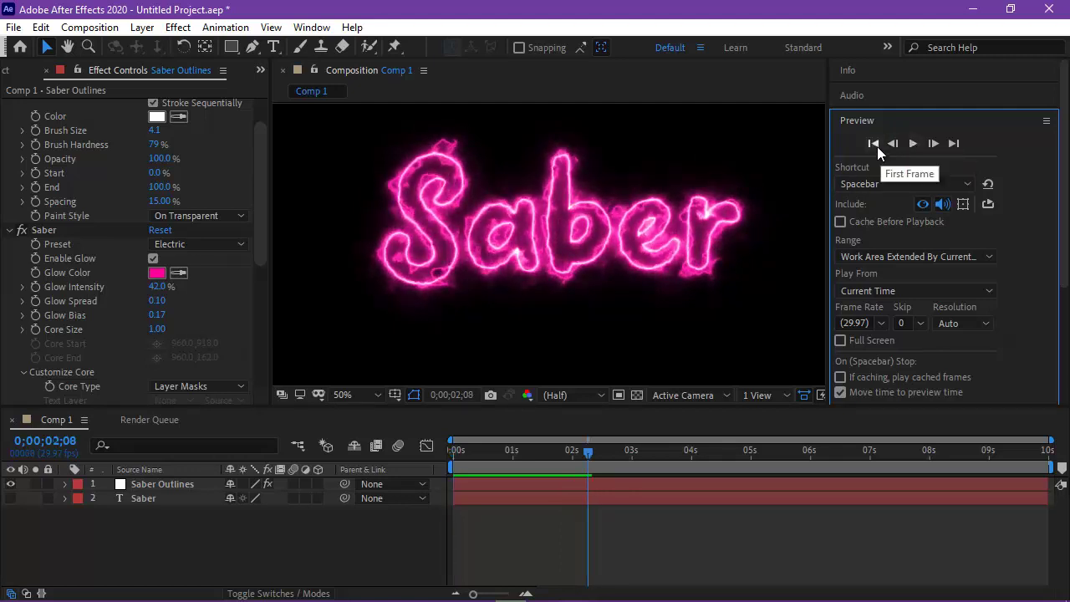
{"action": "left_click", "coordinate": [873, 144]}
{"action": "left_click", "coordinate": [915, 142]}
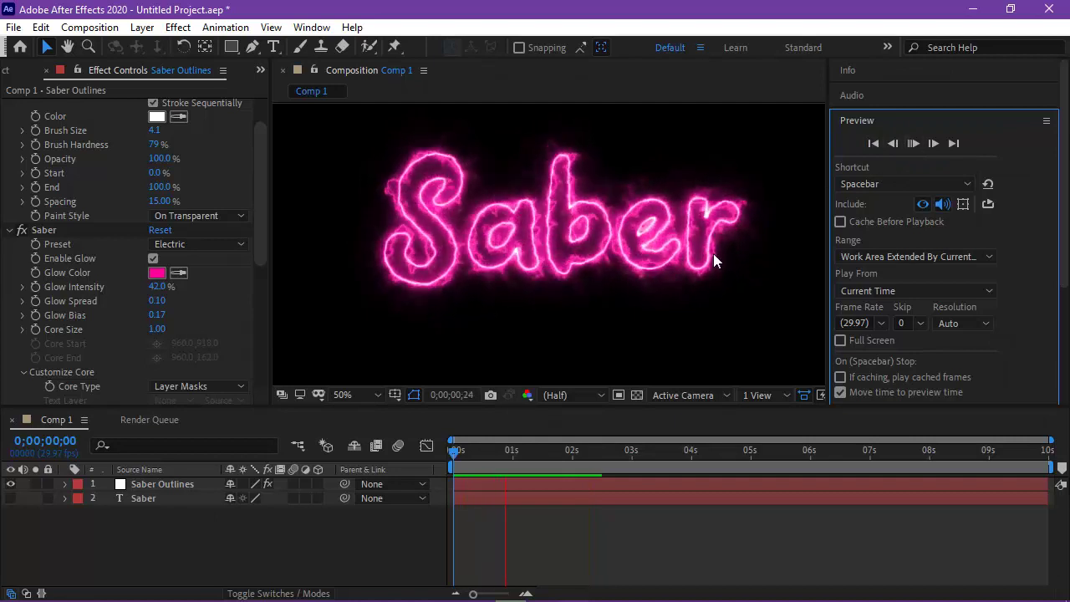
{"action": "left_click", "coordinate": [911, 145]}
{"action": "left_click", "coordinate": [874, 143]}
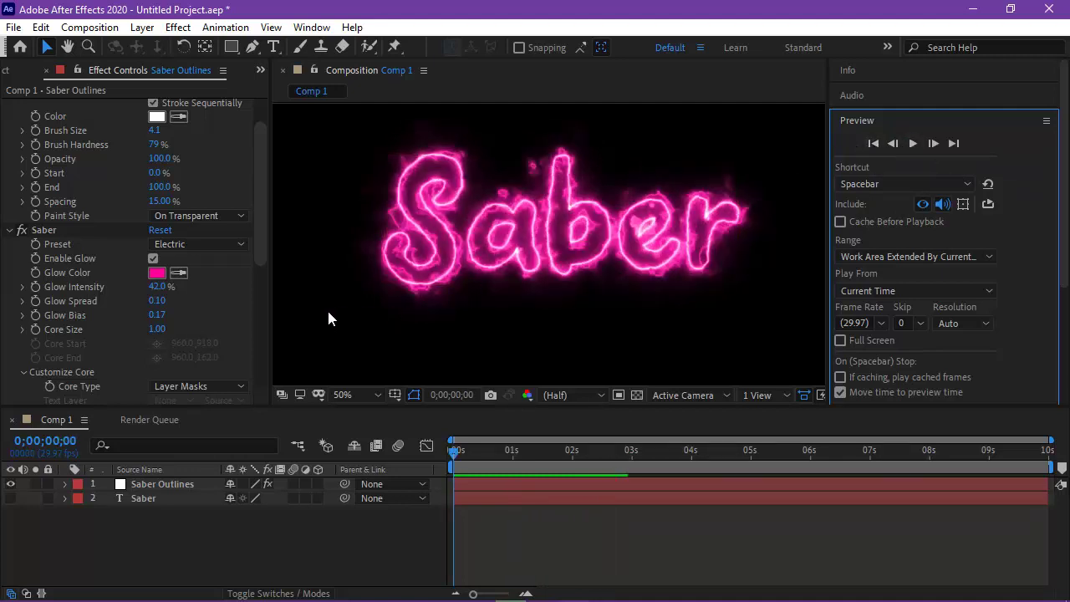
Test Start Offset by scrubbing it between 100% and 0% to hide and show the glow
{"action": "mouse_move", "coordinate": [262, 243]}
{"action": "left_mouse_down"}
{"action": "mouse_move", "coordinate": [262, 368]}
{"action": "mouse_move", "coordinate": [262, 321]}
{"action": "left_mouse_up"}
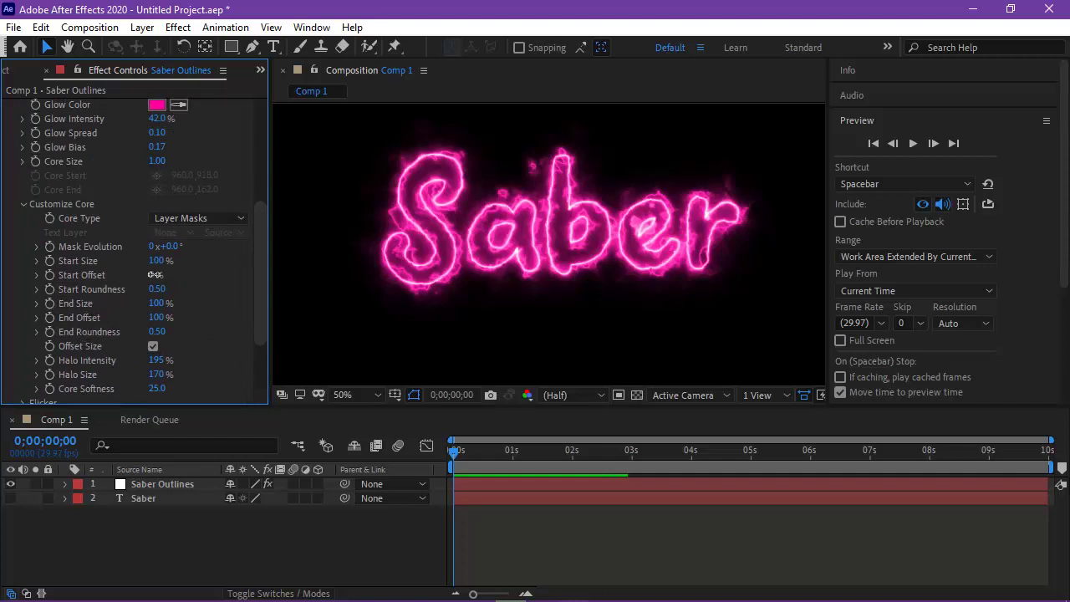
{"action": "left_click_drag", "start_coordinate": [154, 274], "coordinate": [334, 292]}
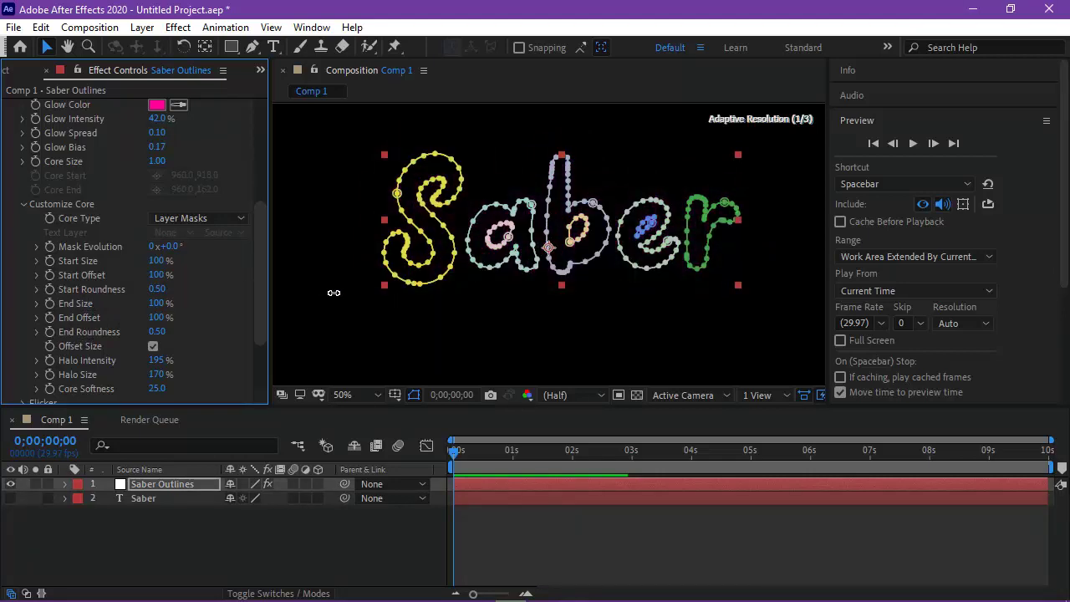
{"action": "mouse_move", "coordinate": [206, 293]}
{"action": "left_mouse_down"}
{"action": "mouse_move", "coordinate": [137, 295]}
{"action": "mouse_move", "coordinate": [313, 296]}
{"action": "left_mouse_up"}
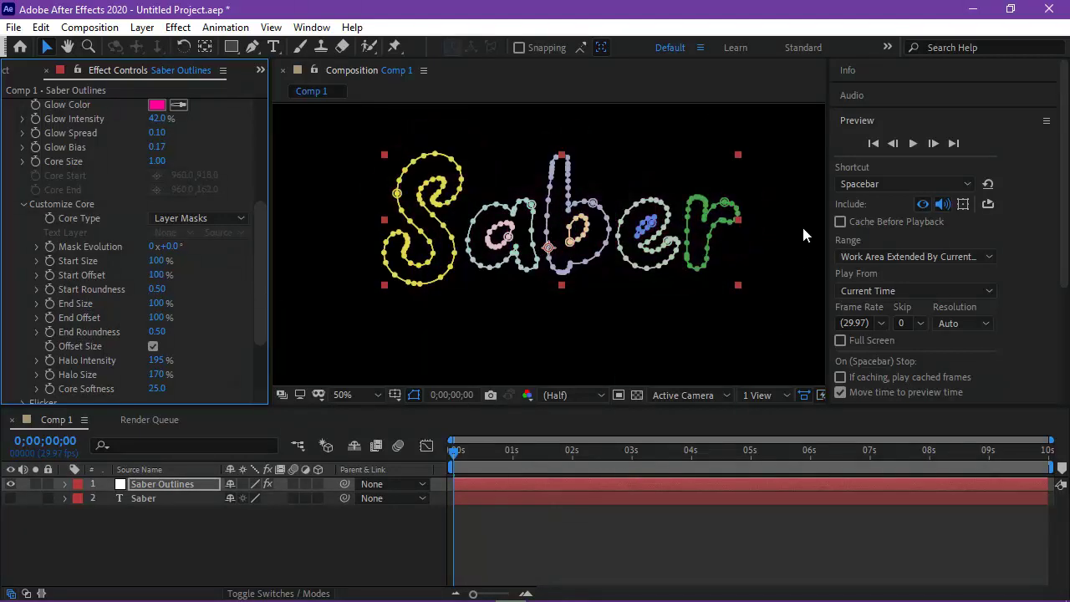
{"action": "left_click", "coordinate": [872, 143]}
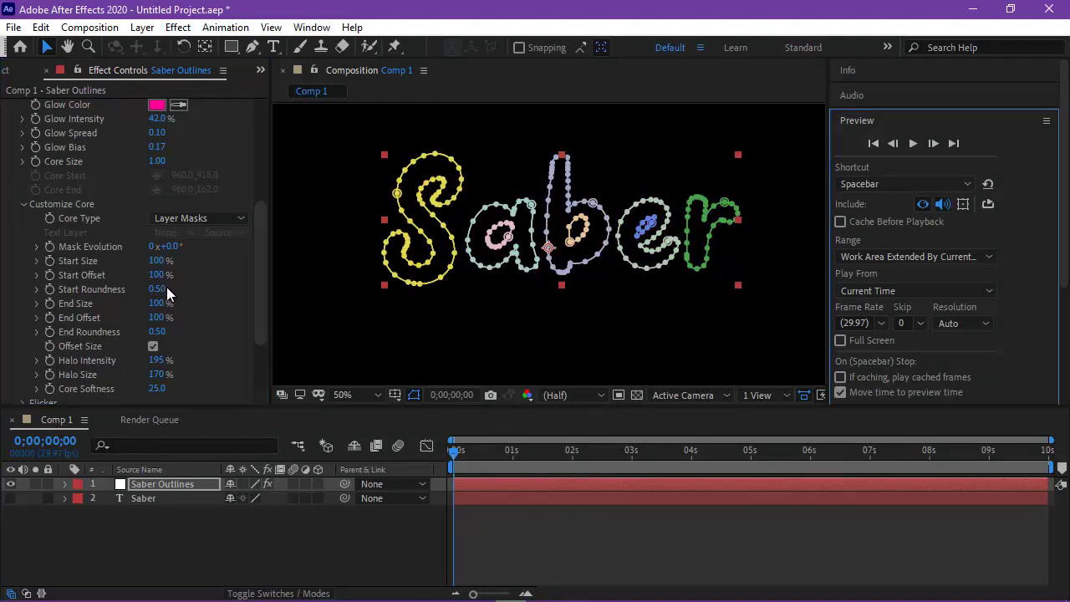
{"action": "left_click_drag", "start_coordinate": [171, 275], "coordinate": [225, 281]}
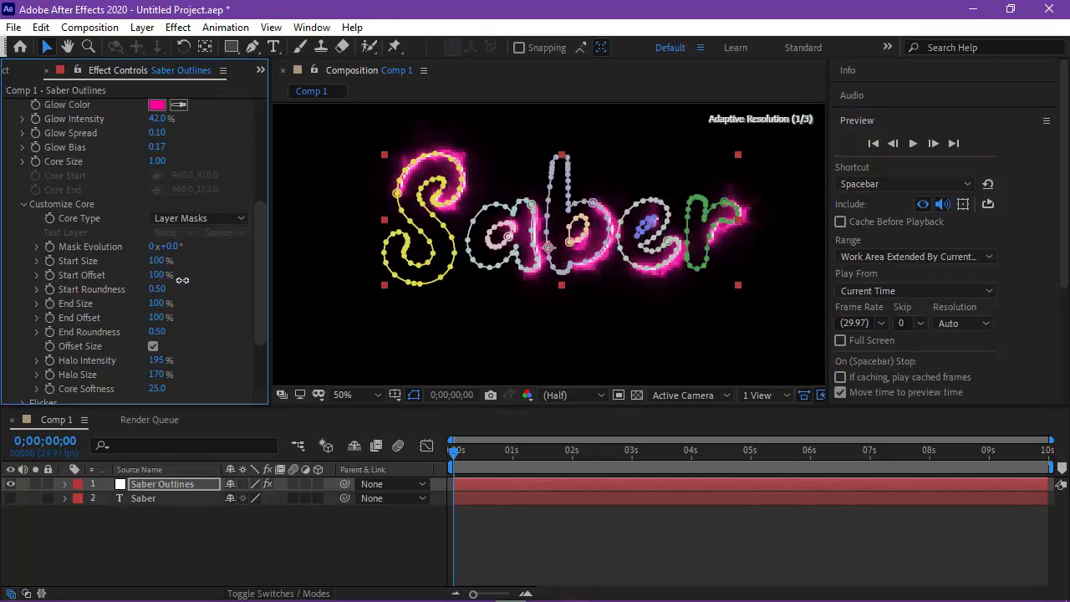
{"action": "left_click", "coordinate": [38, 275]}
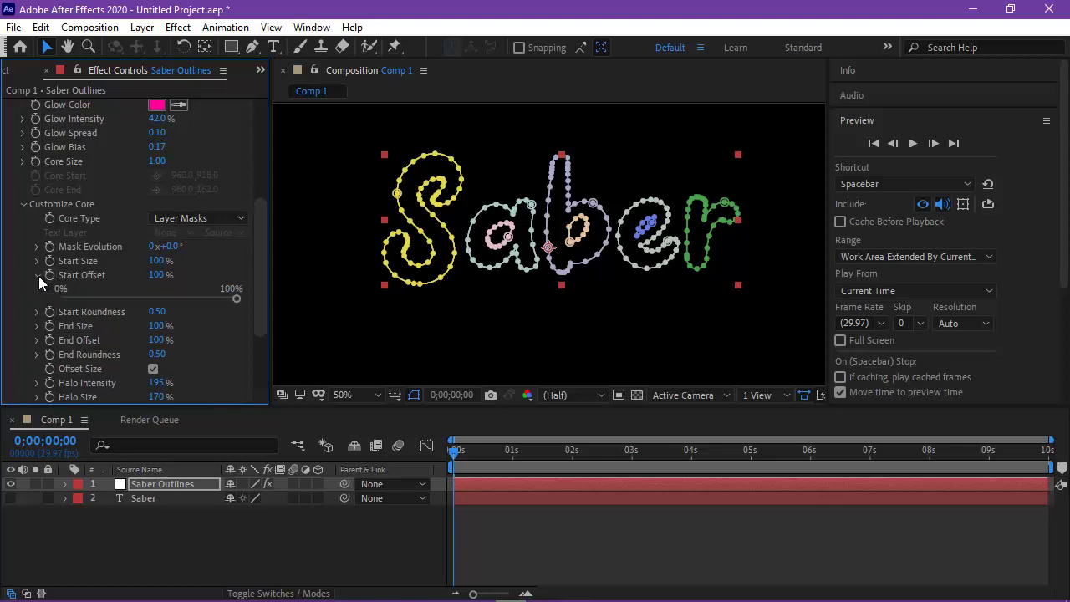
{"action": "left_click", "coordinate": [37, 275]}
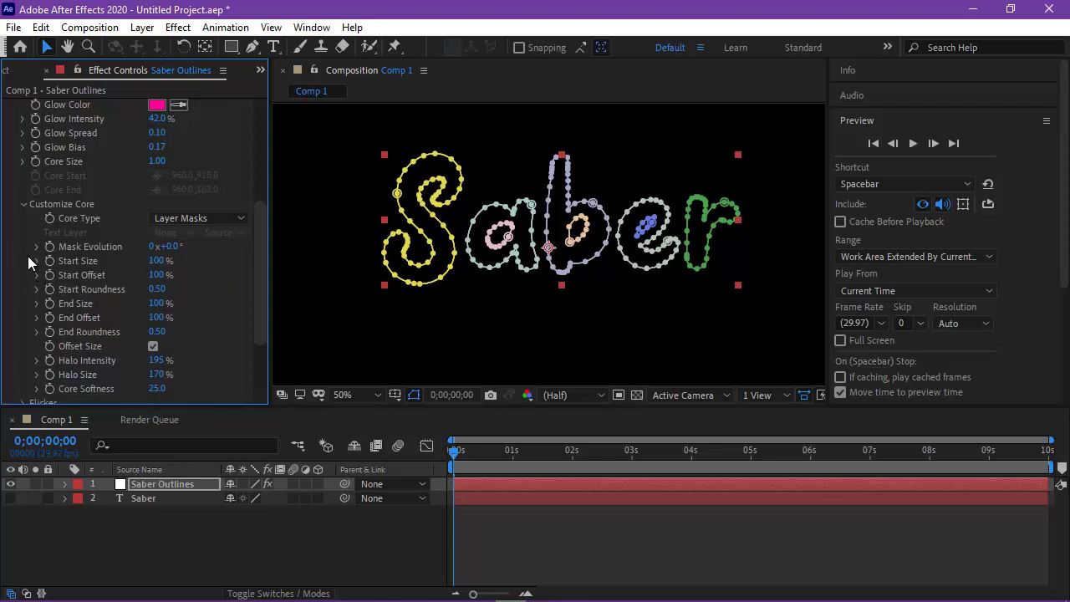
Add a Start Offset keyframe at 100% at 0;00;00;00
{"action": "right_click", "coordinate": [51, 277]}
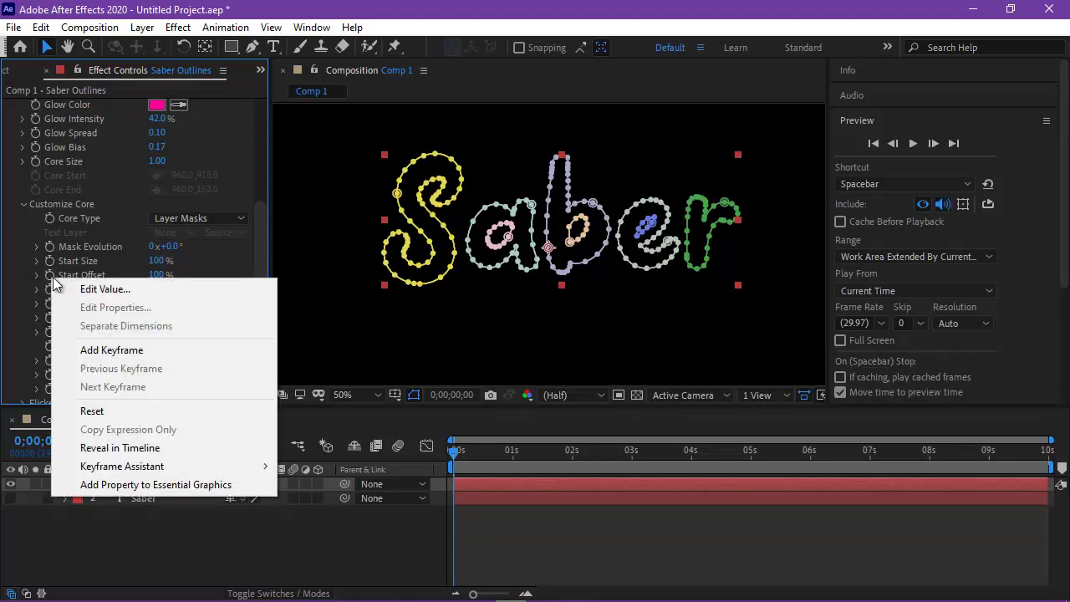
{"action": "left_click", "coordinate": [50, 273]}
{"action": "right_click", "coordinate": [53, 275]}
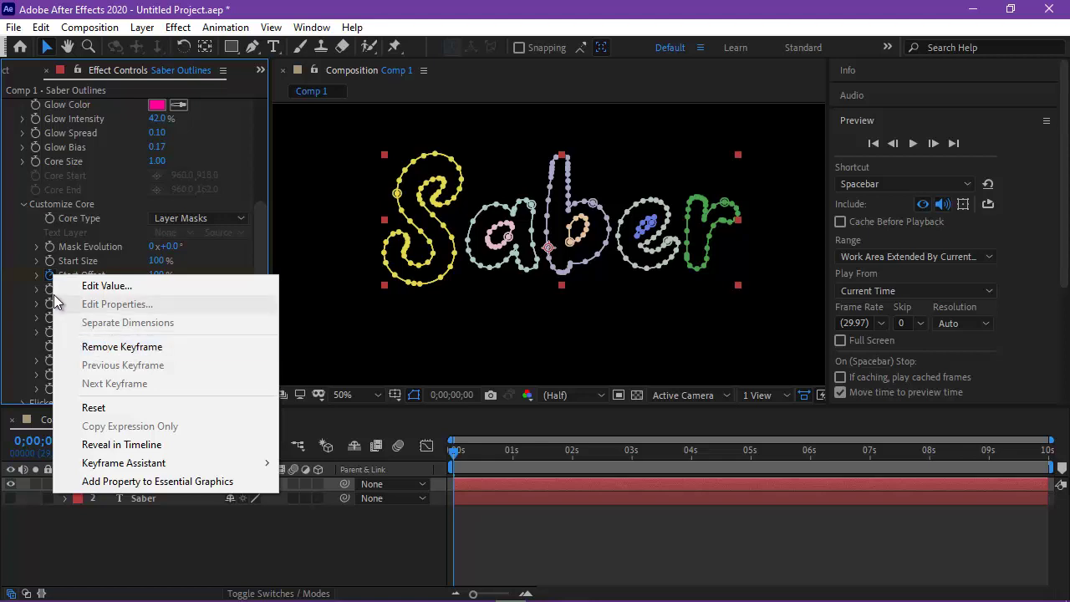
{"action": "key", "text": "Escape"}
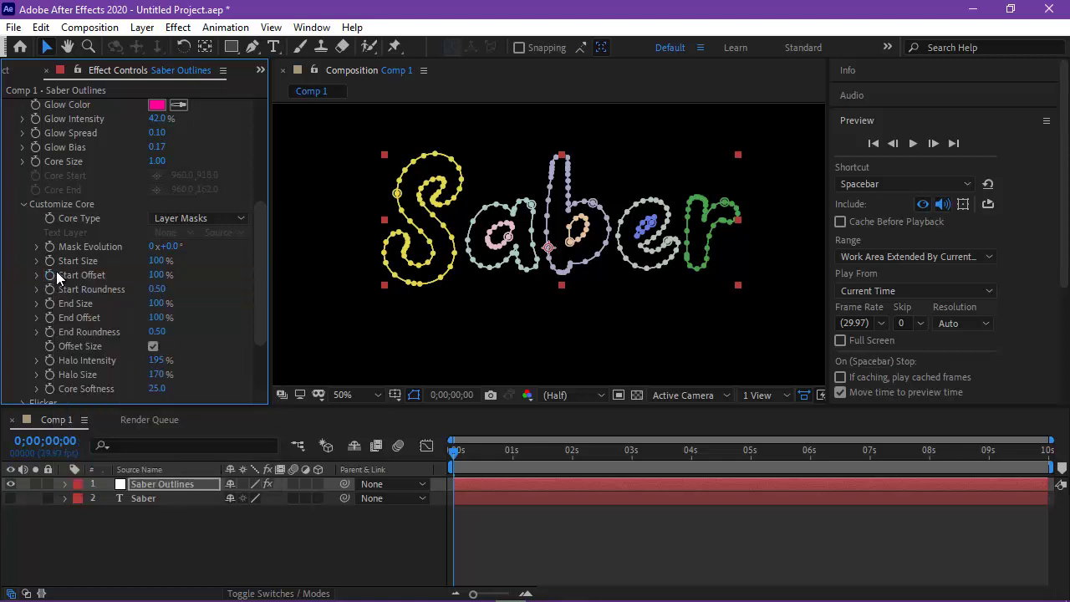
{"action": "right_click", "coordinate": [51, 274]}
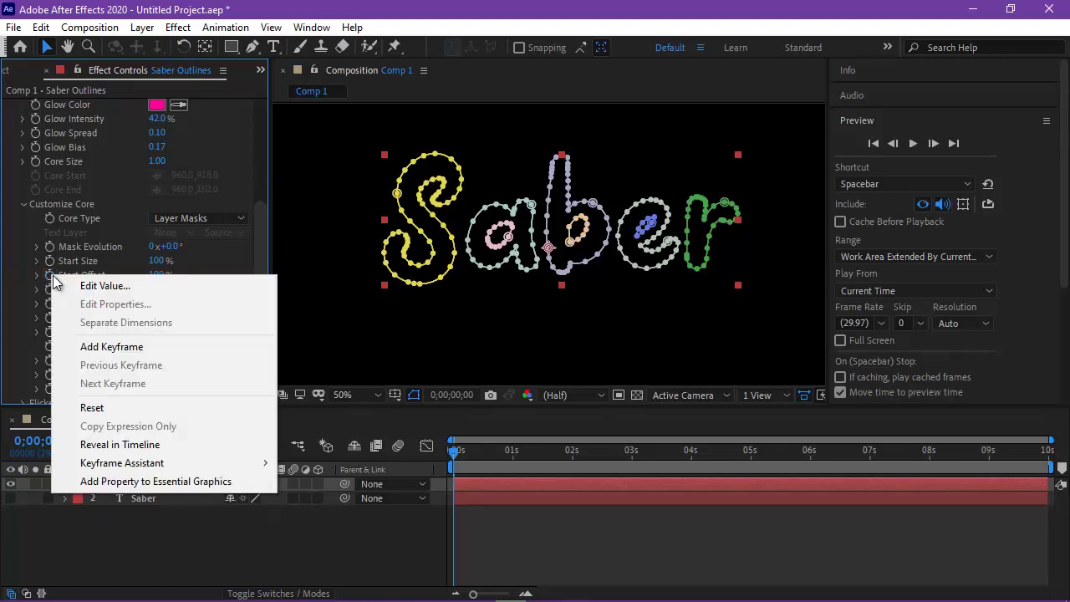
{"action": "left_click", "coordinate": [138, 345]}
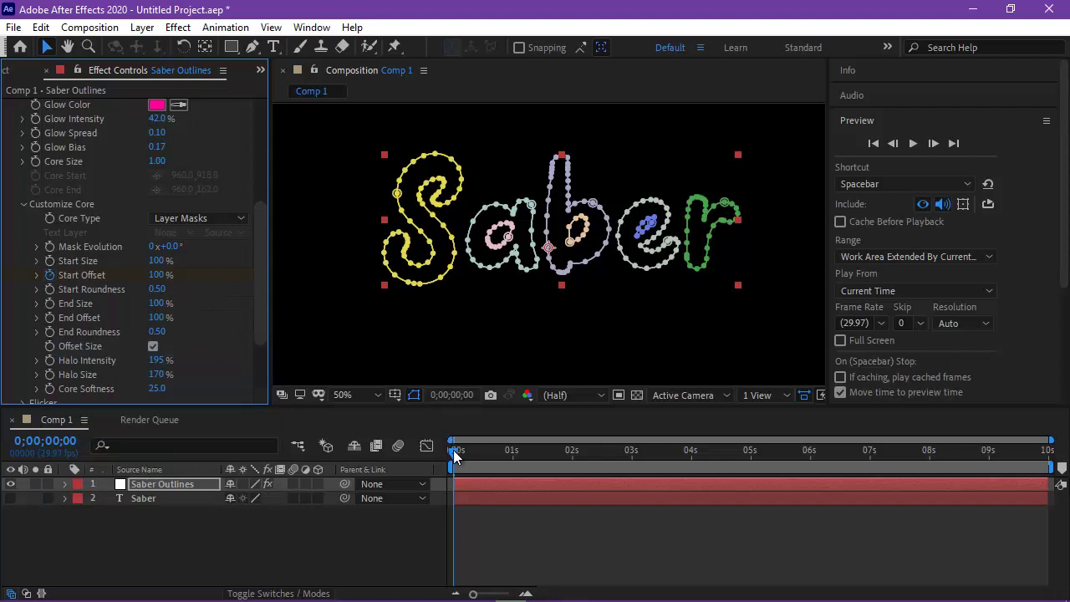
At 0;00;05;00 keyframe Start Offset to 0%, then preview the draw-on from the start
{"action": "left_click_drag", "start_coordinate": [453, 450], "coordinate": [693, 467]}
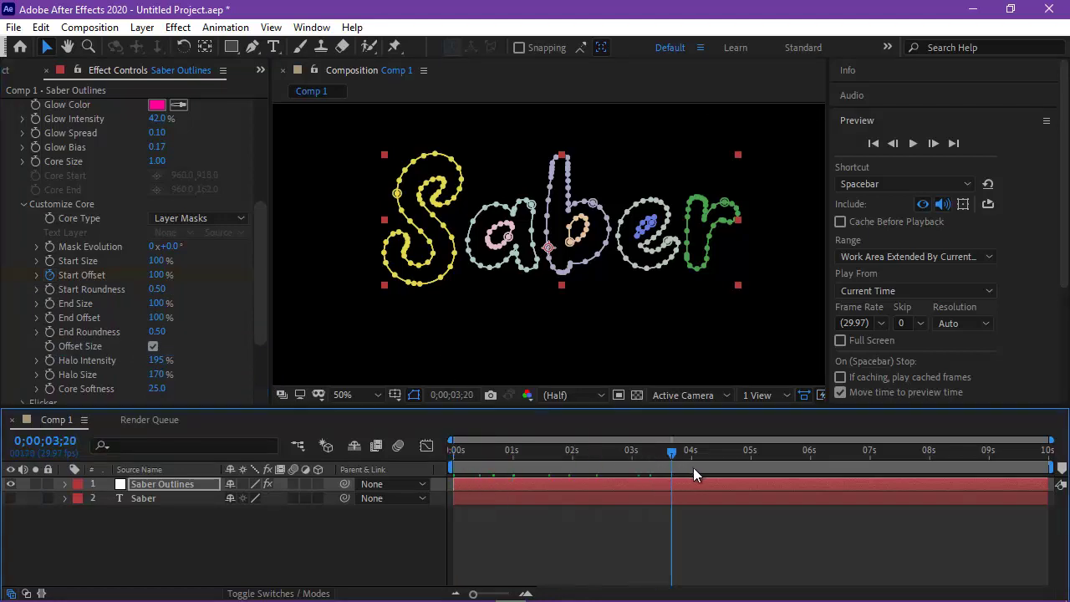
{"action": "left_click_drag", "start_coordinate": [693, 467], "coordinate": [752, 474]}
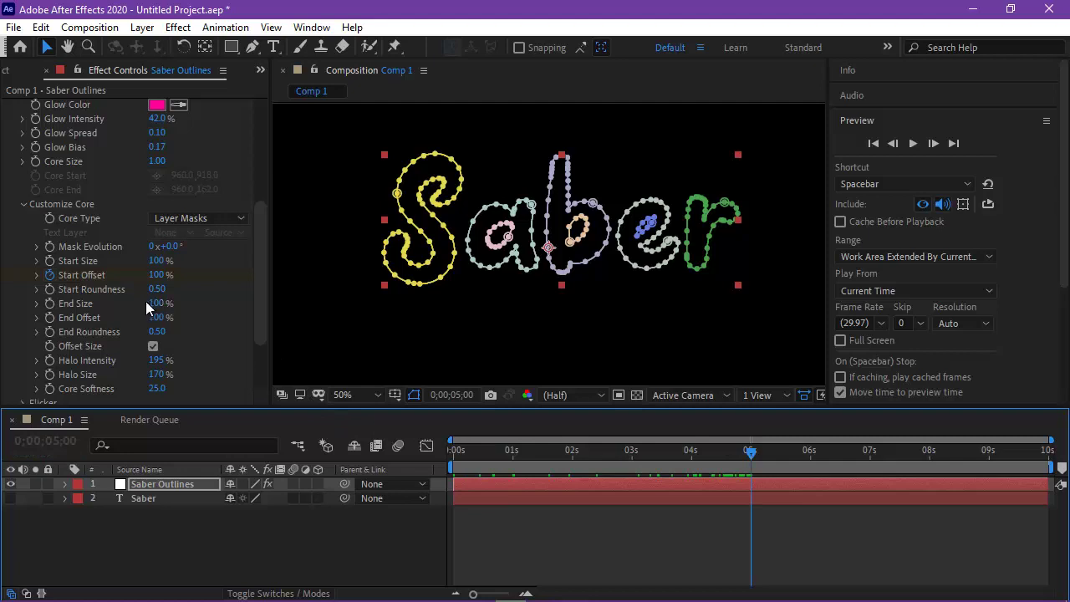
{"action": "left_click_drag", "start_coordinate": [157, 275], "coordinate": [64, 282]}
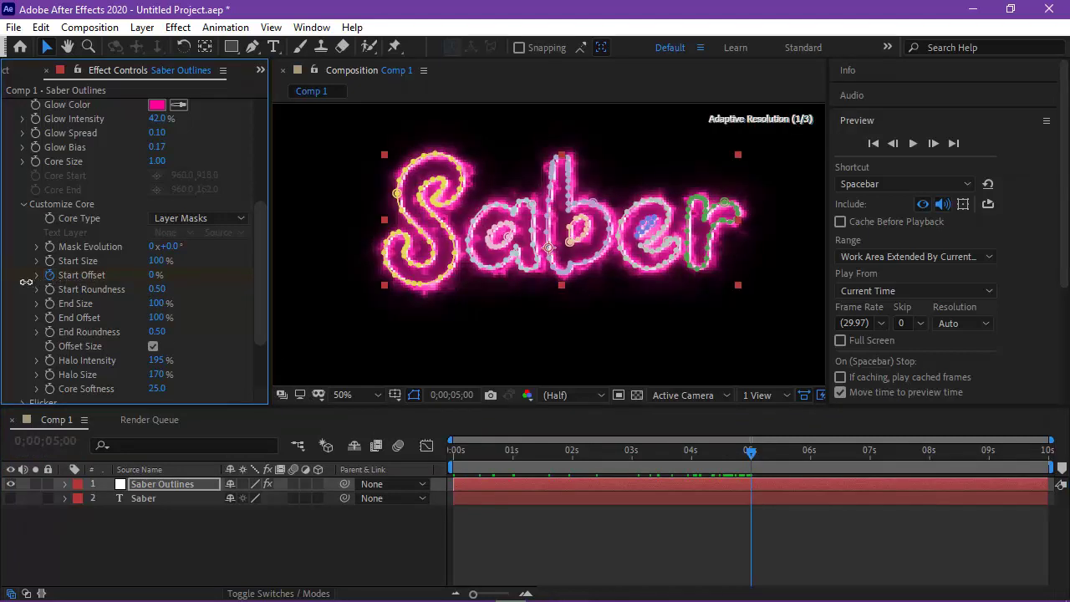
{"action": "left_click", "coordinate": [363, 539]}
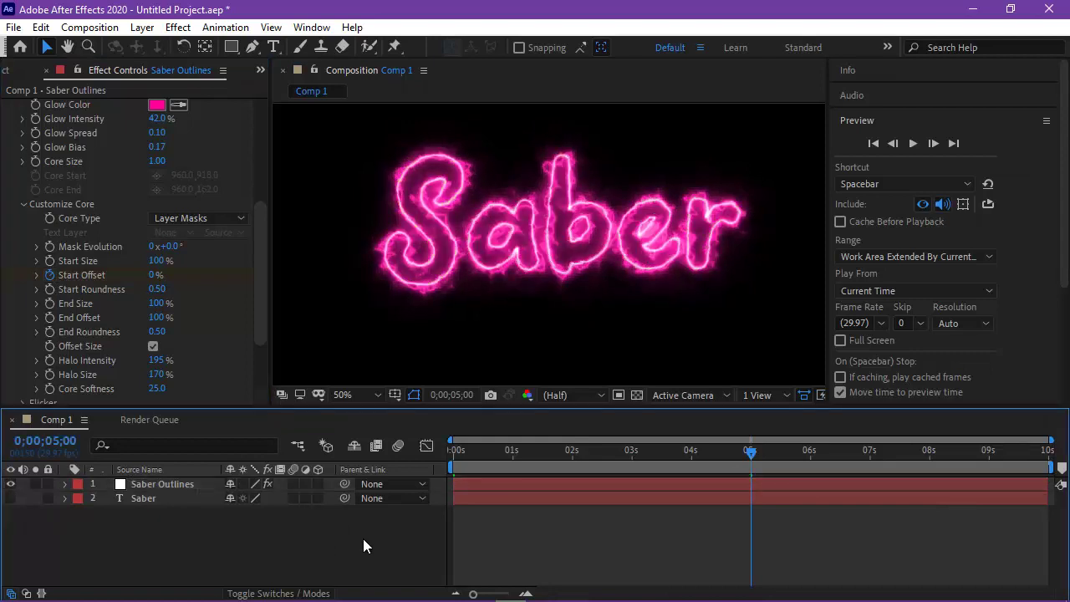
{"action": "left_click", "coordinate": [873, 143]}
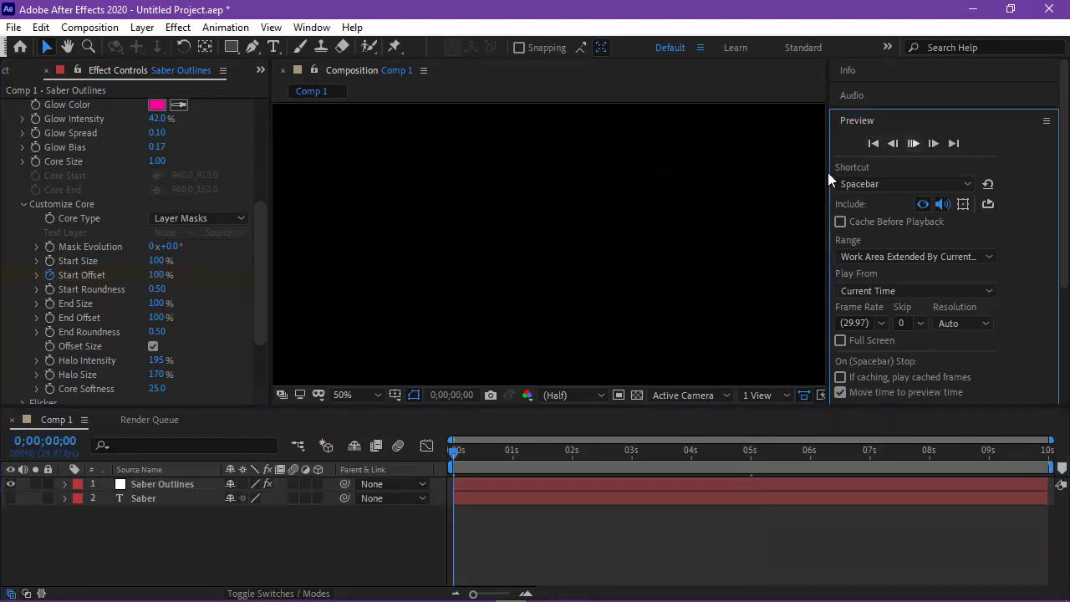
{"action": "key", "text": "space"}
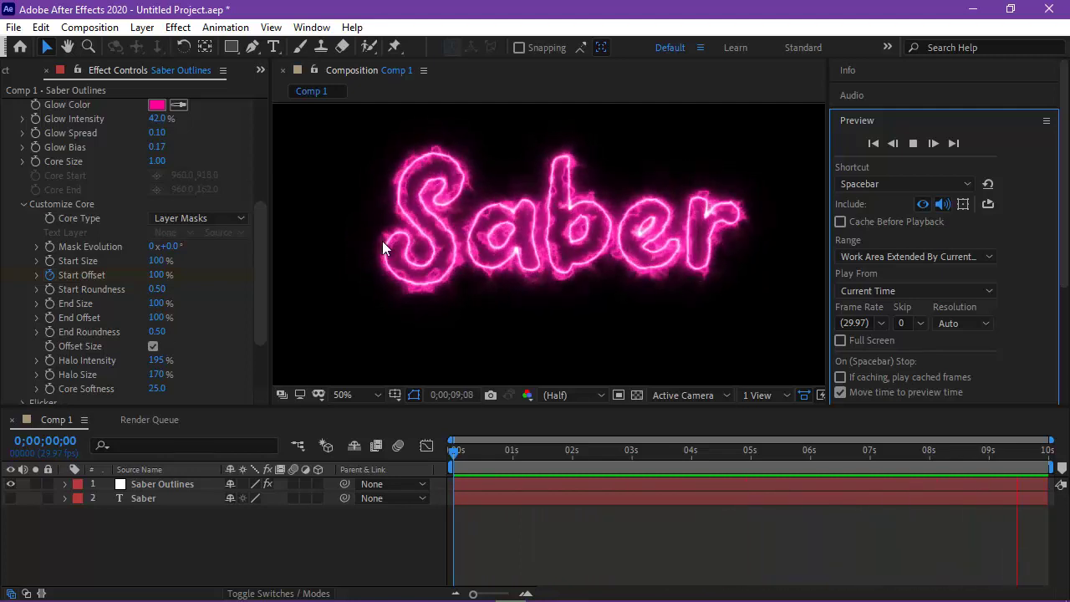
Add Comp 1 to the render queue via File > Export
{"action": "left_click", "coordinate": [17, 29]}
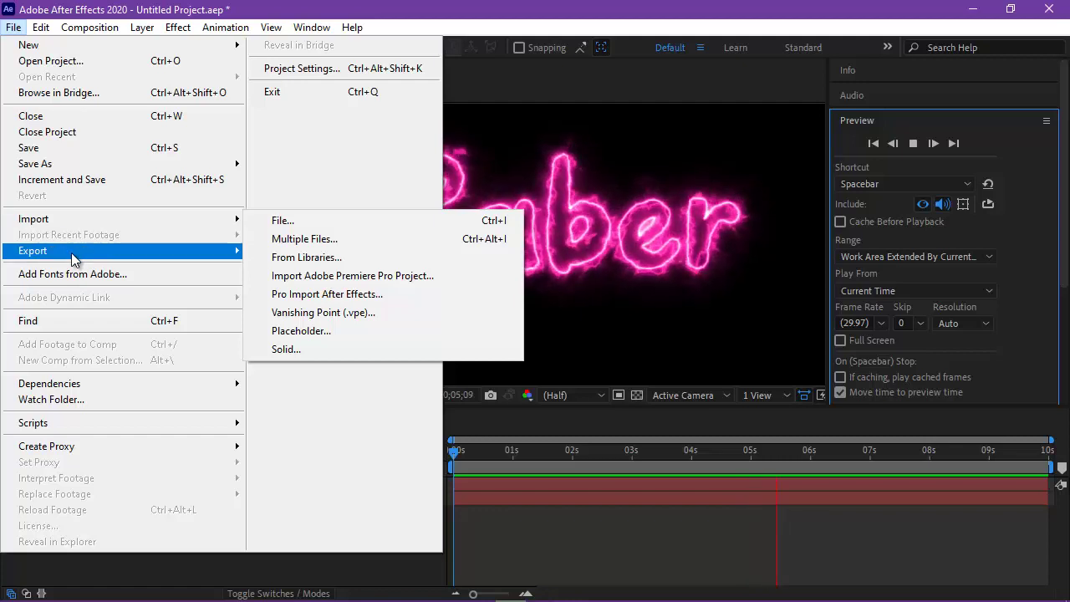
{"action": "mouse_move", "coordinate": [71, 254]}
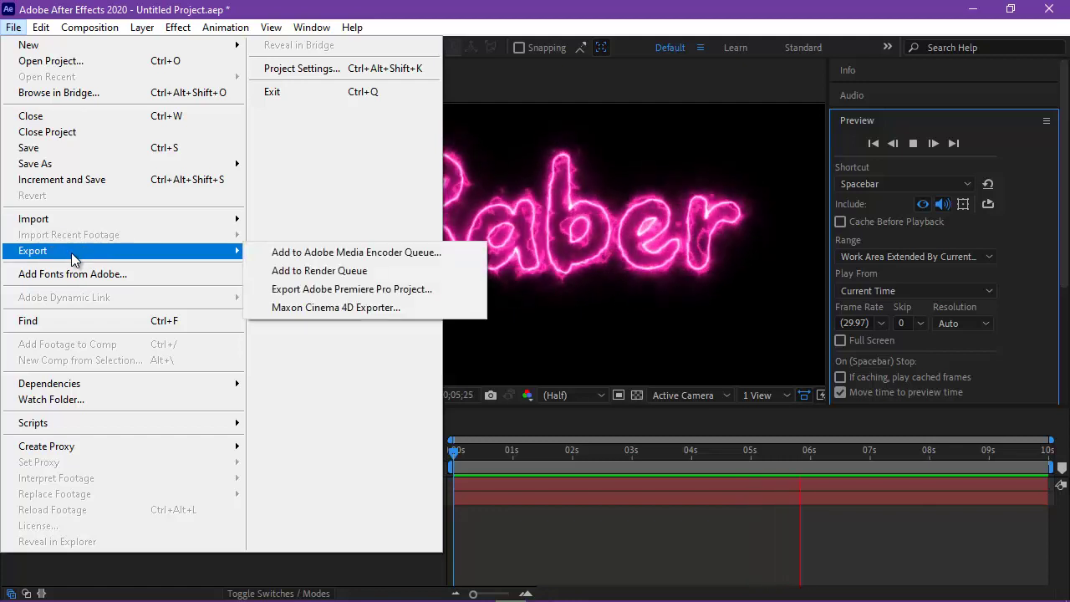
{"action": "left_click", "coordinate": [375, 275]}
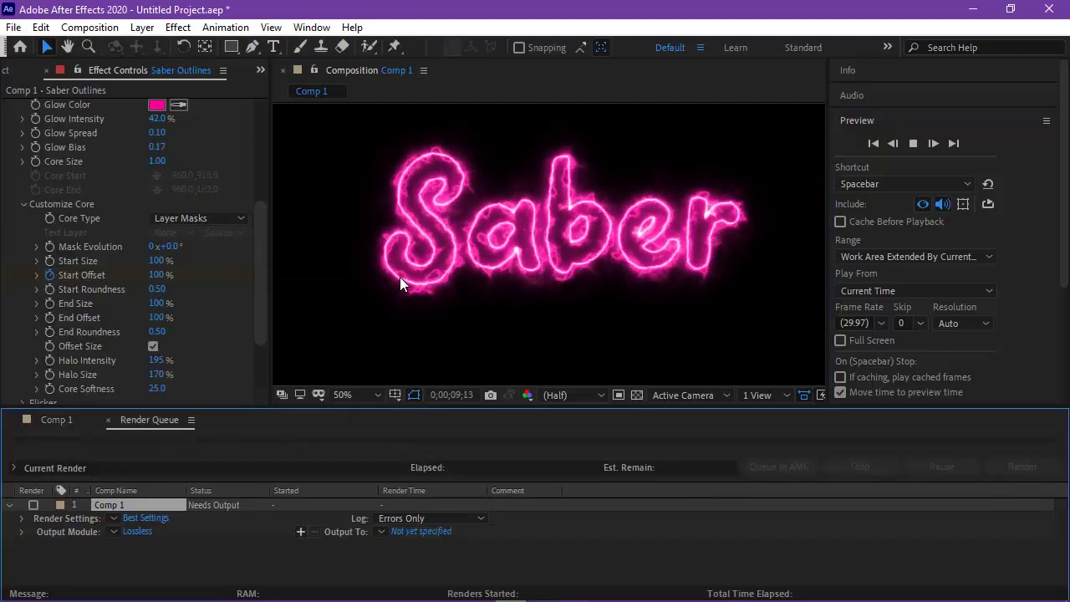
Set Comp 1's render settings to a custom 30 fps frame rate
{"action": "left_click", "coordinate": [161, 519]}
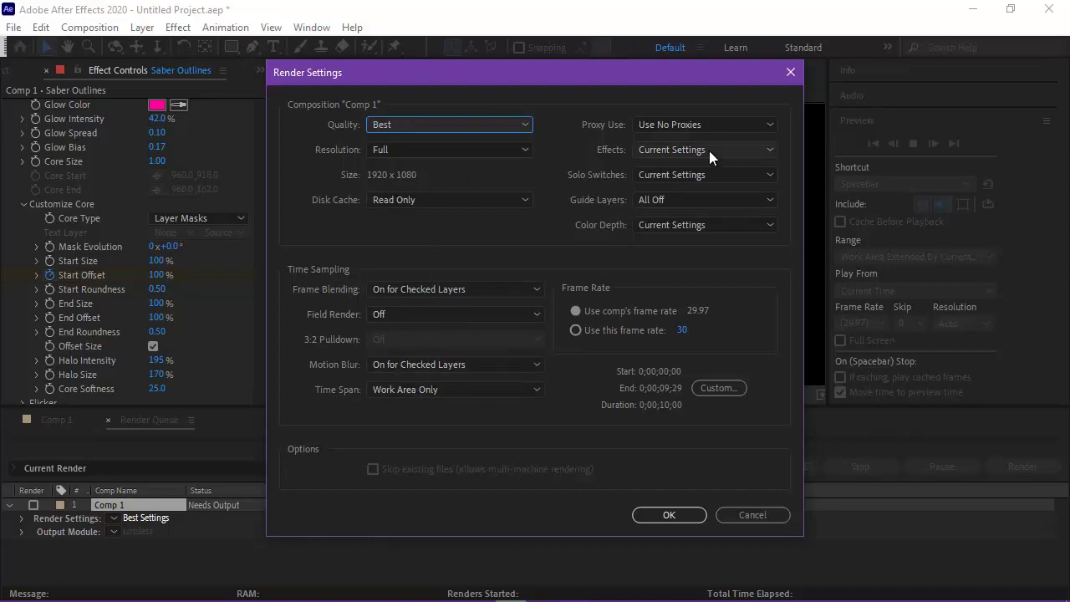
{"action": "left_click", "coordinate": [577, 330]}
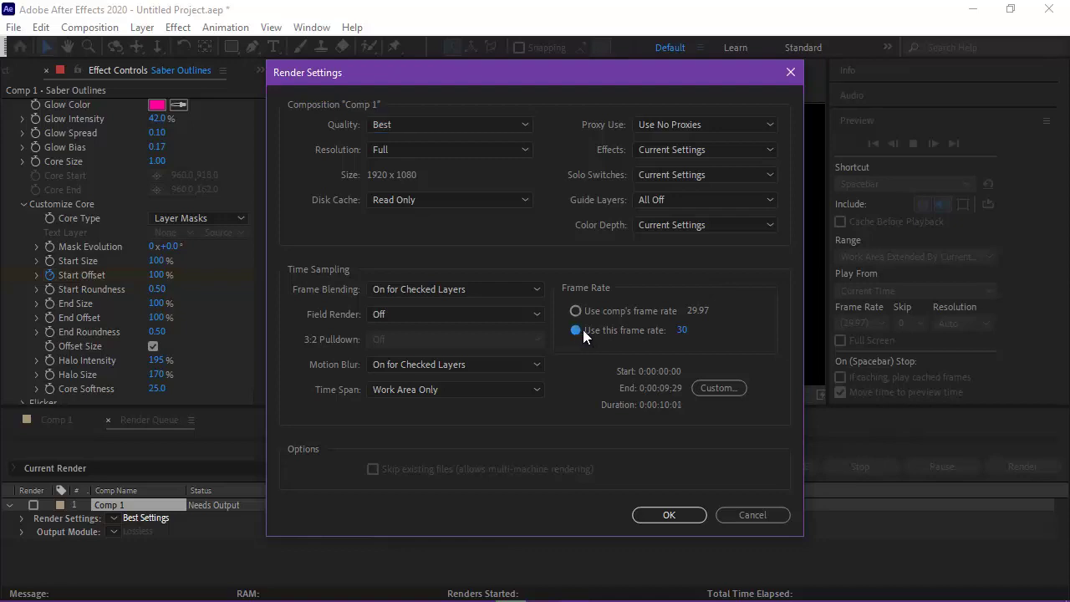
{"action": "left_click", "coordinate": [684, 333]}
{"action": "left_click", "coordinate": [632, 334]}
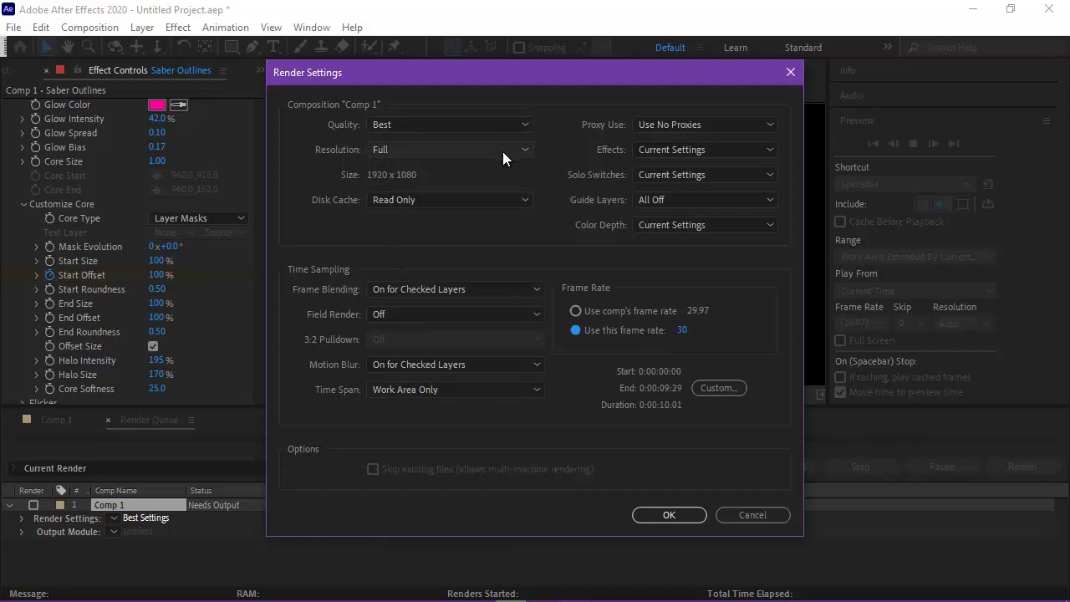
{"action": "left_click", "coordinate": [686, 515]}
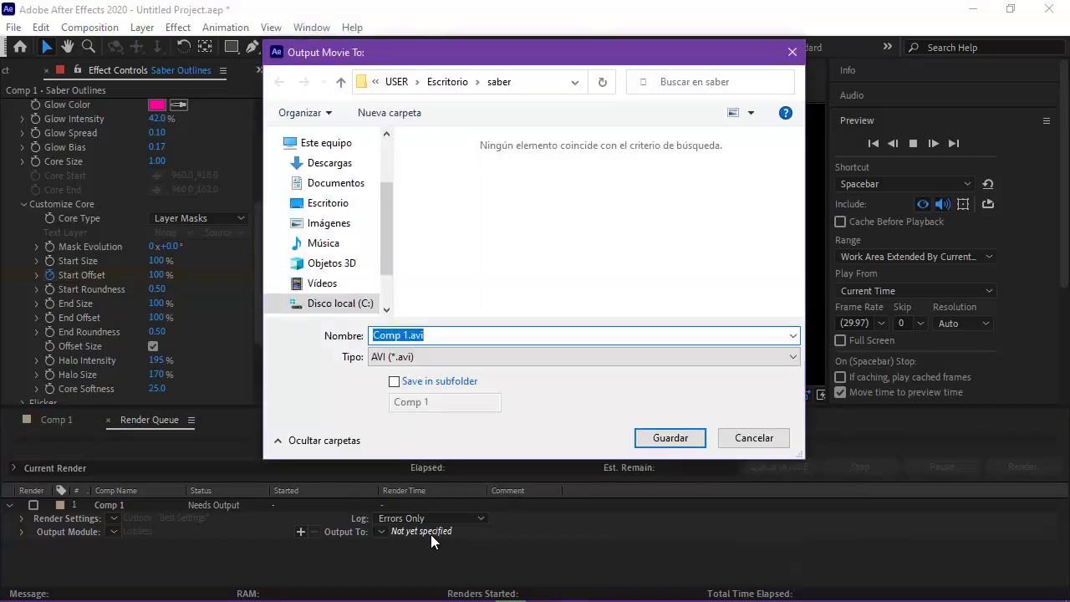
Name the output file saber.avi and start rendering Comp 1
{"action": "left_click", "coordinate": [401, 335]}
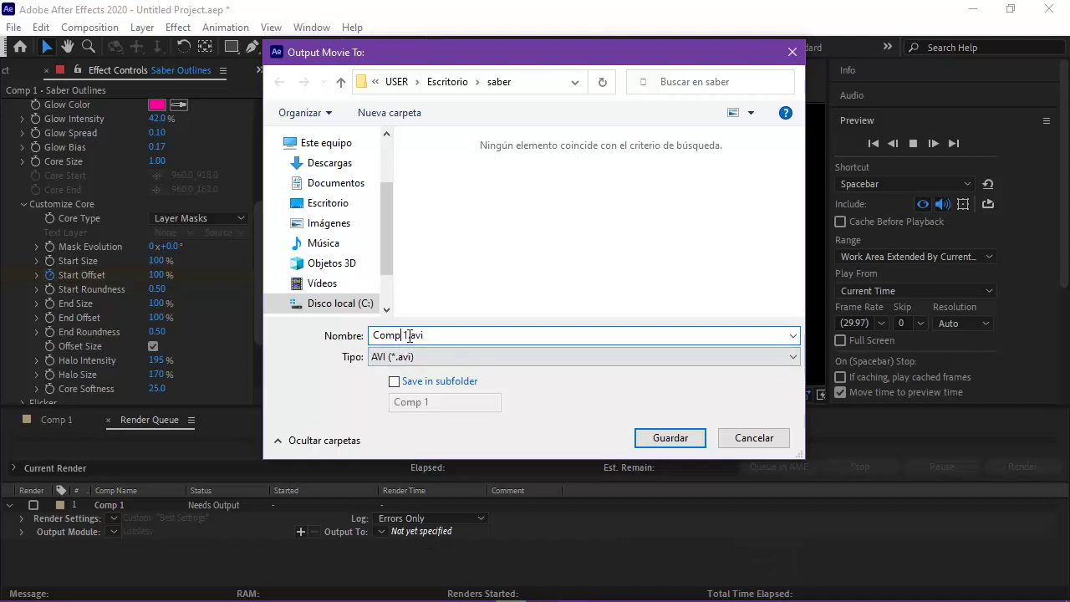
{"action": "left_click_drag", "start_coordinate": [408, 336], "coordinate": [364, 336]}
{"action": "type", "text": "sab"}
{"action": "type", "text": "er"}
{"action": "left_click", "coordinate": [672, 446]}
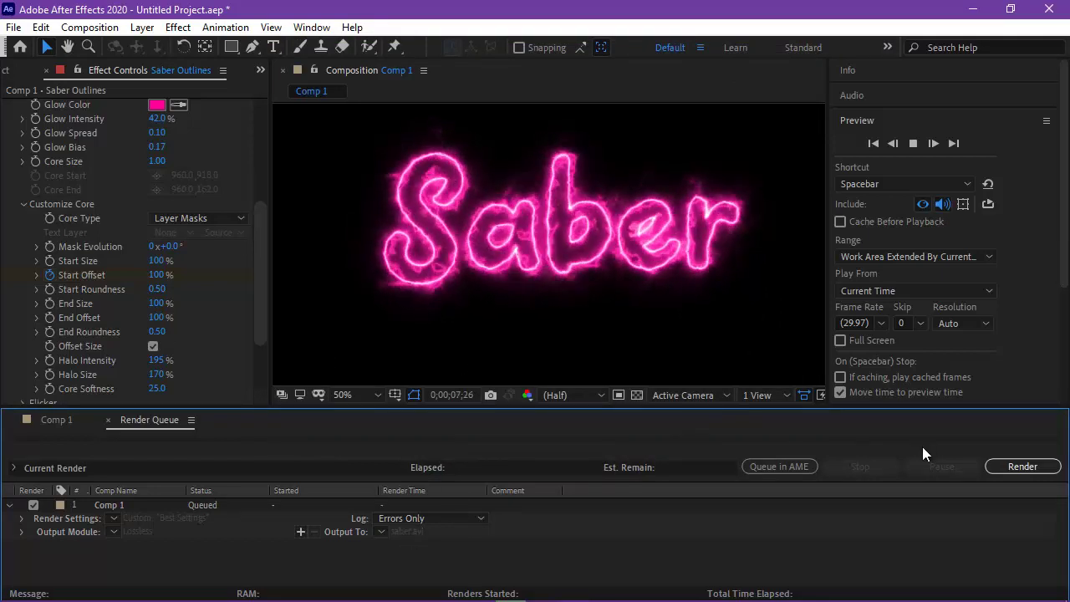
{"action": "left_click", "coordinate": [1023, 466]}
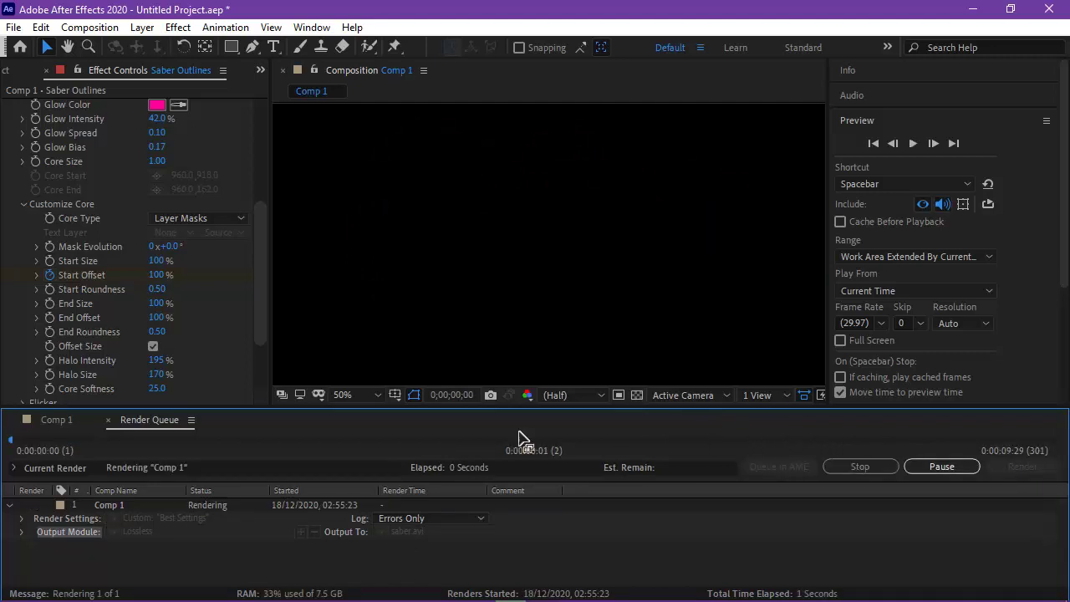